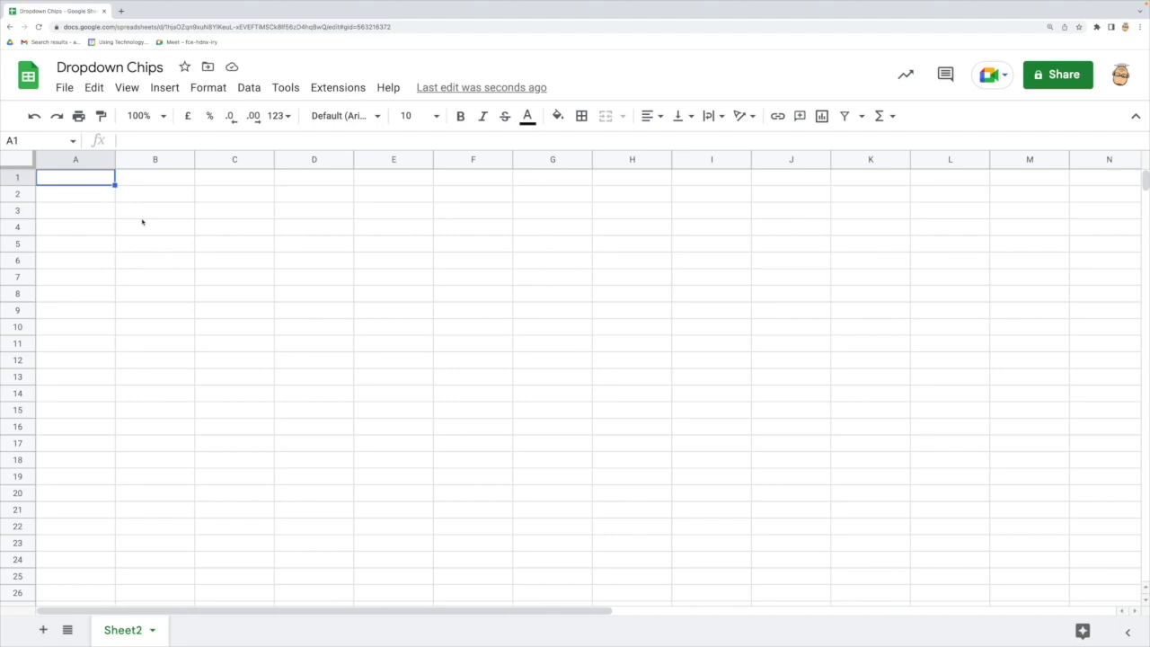
Insert a drop-down chip in cell A1 using the @ component shortcut.
click(105, 180)
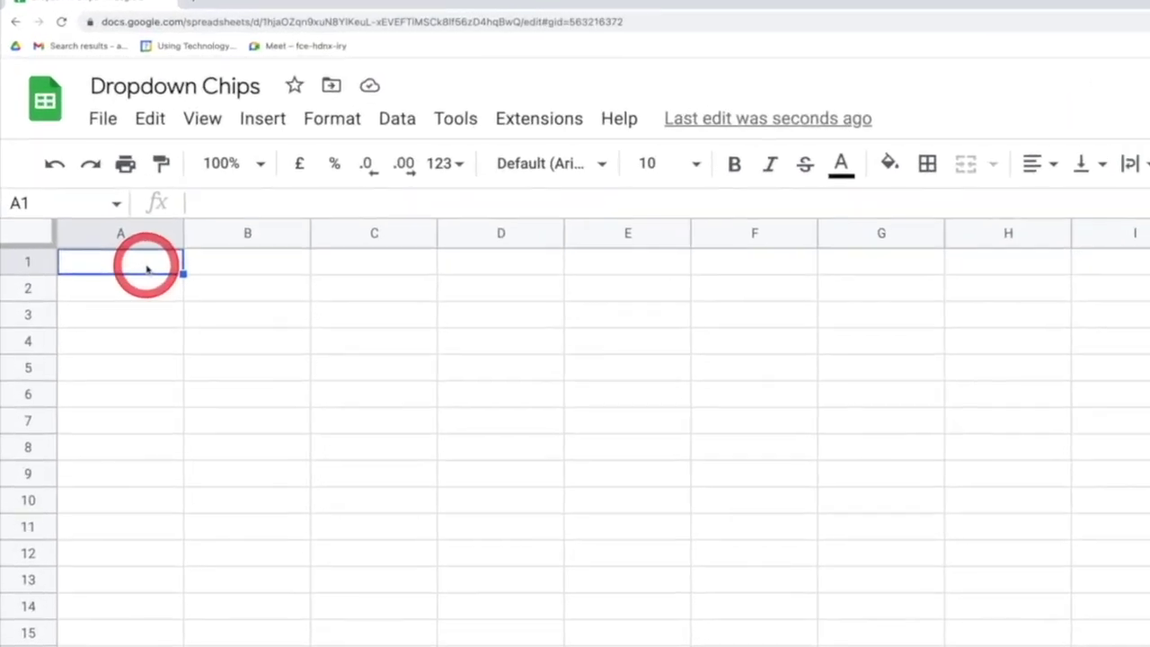
text(@dro)
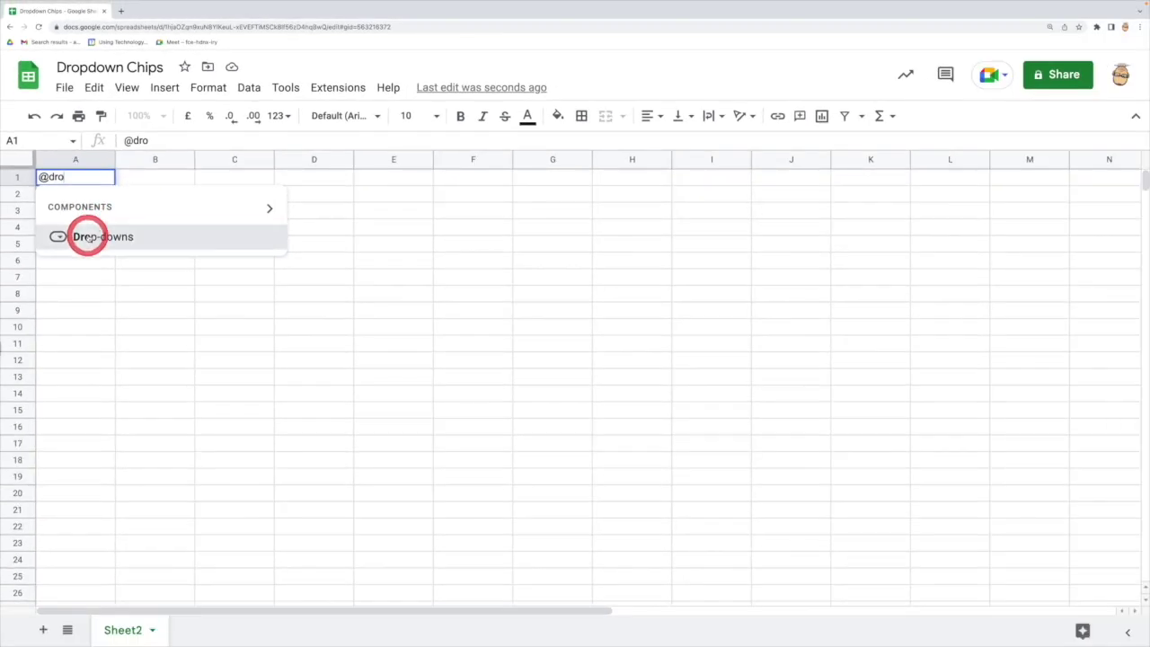
click(89, 237)
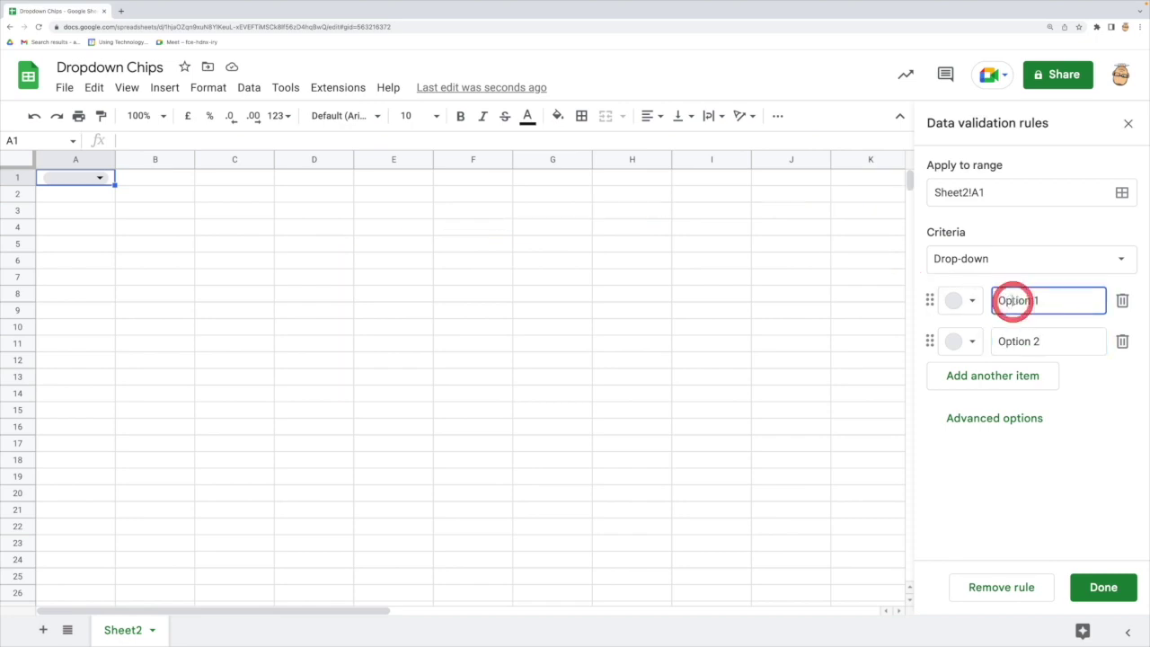
Define three items for the A1 drop-down: Red, Blue and Green.
triple_click(1013, 300)
text(Red)
triple_click(1017, 338)
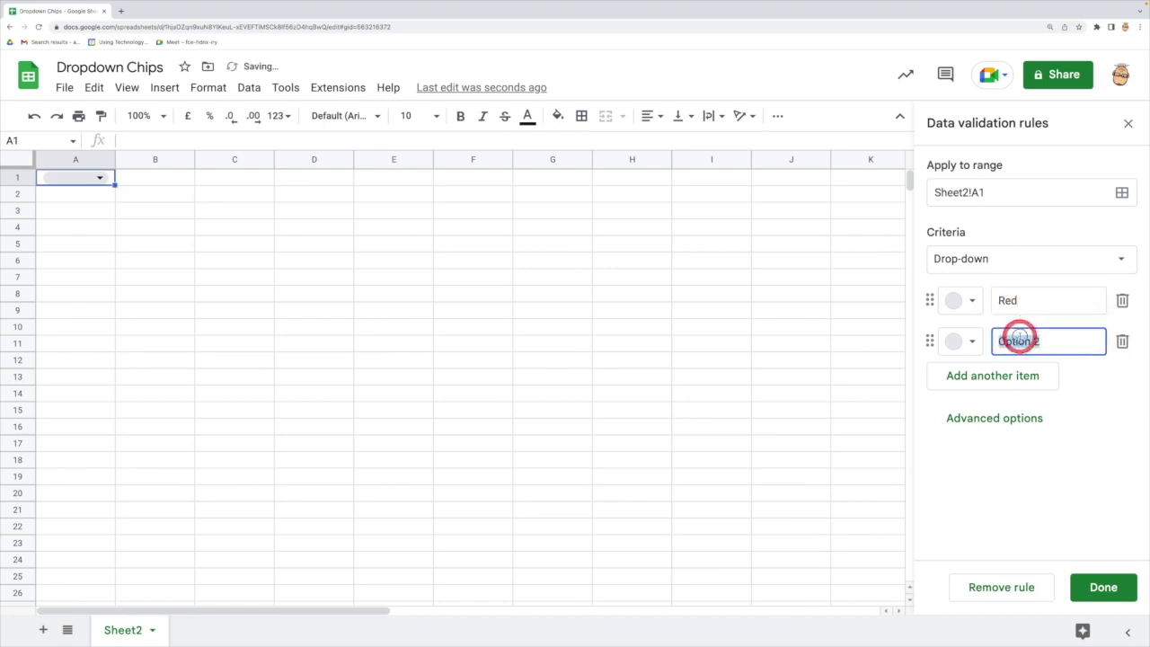
text(B)
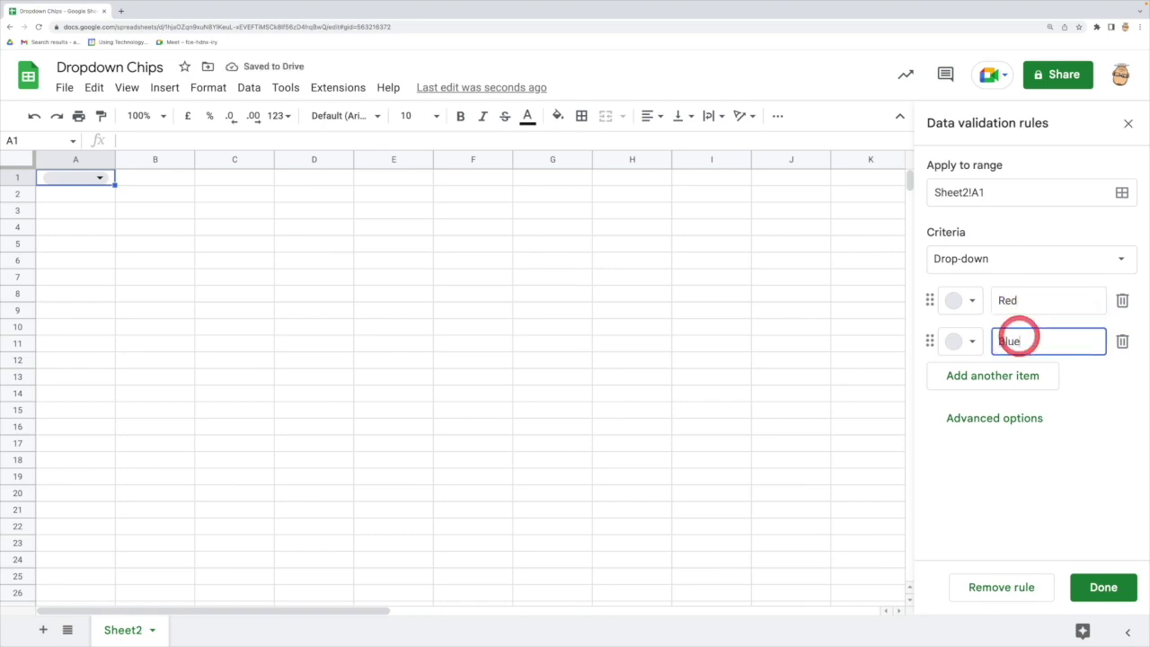
text(lue)
click(1015, 376)
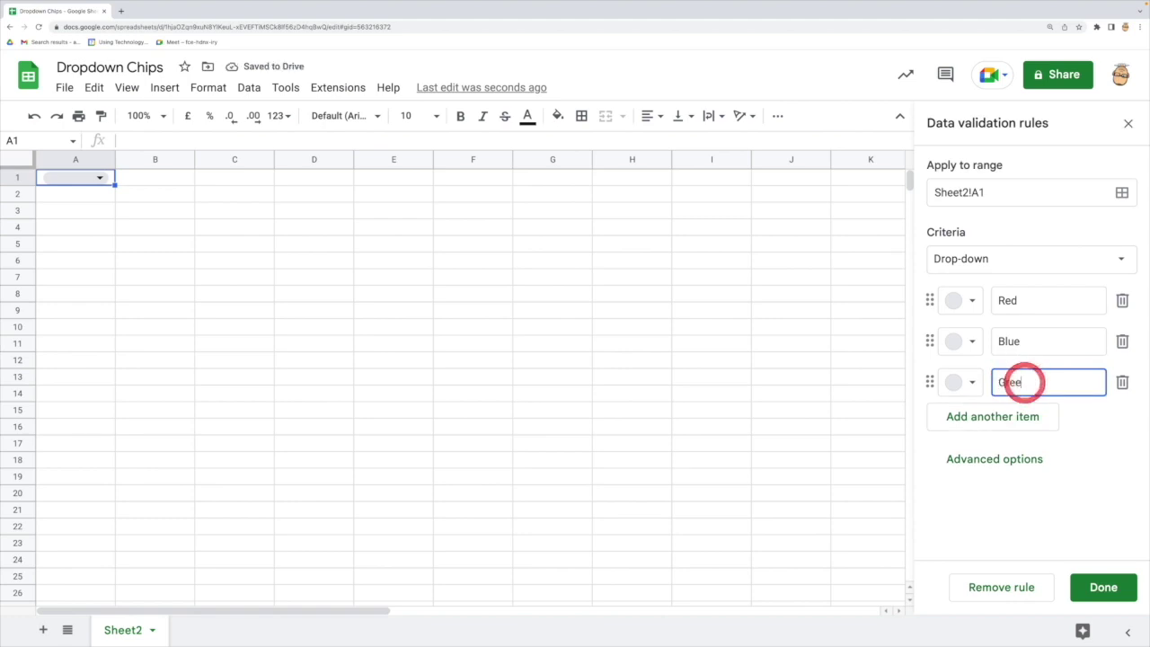
Colour the Red item dark red, Blue dark blue and Green dark green, and save the A1 rule.
click(963, 300)
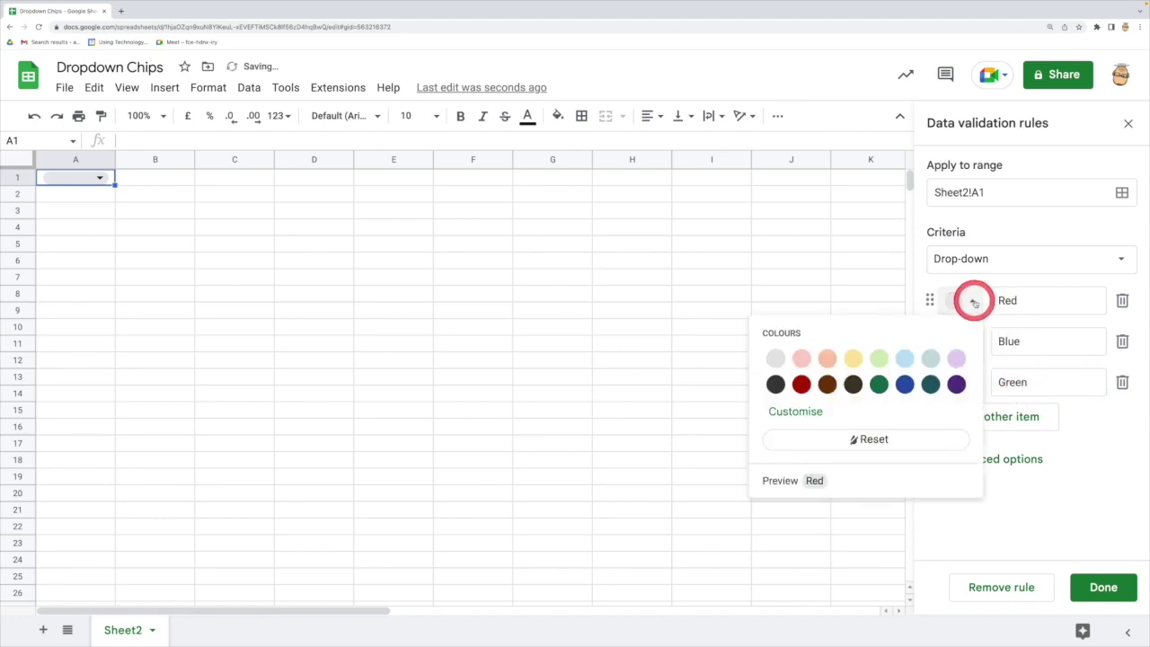
click(801, 384)
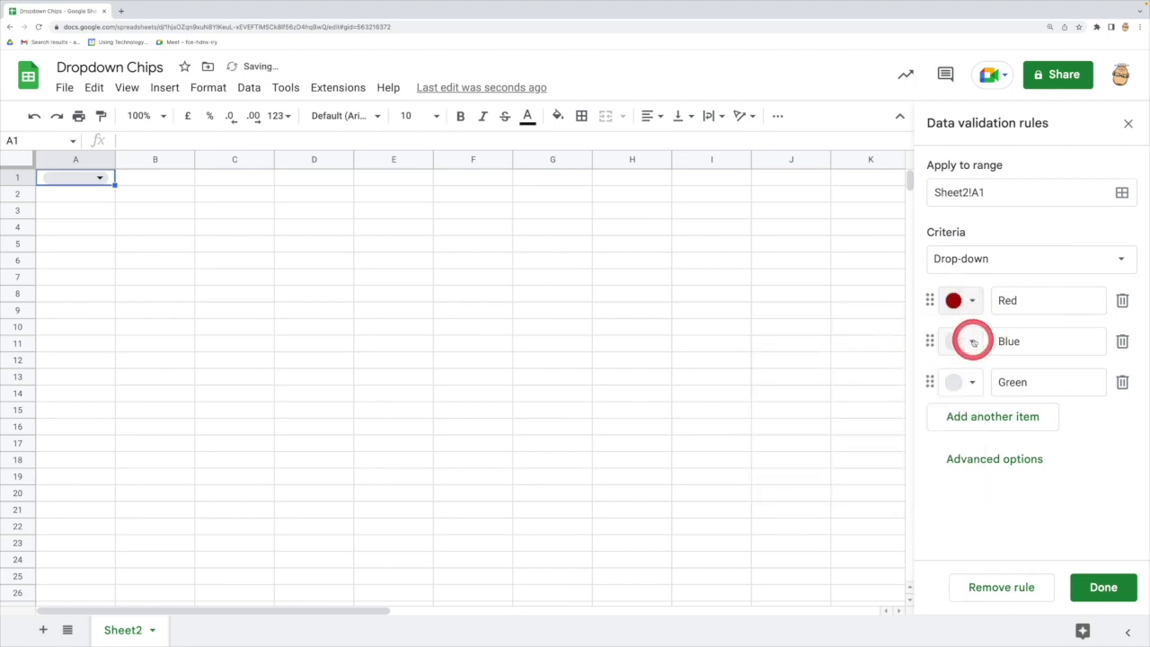
click(965, 341)
click(905, 425)
click(966, 382)
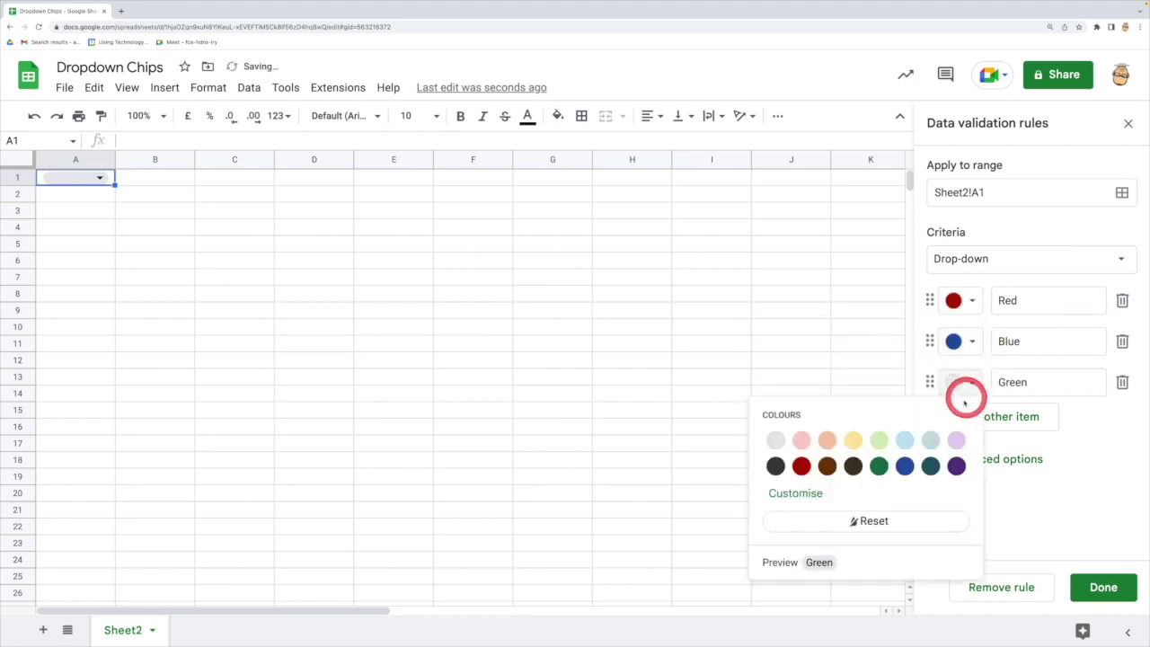
click(878, 466)
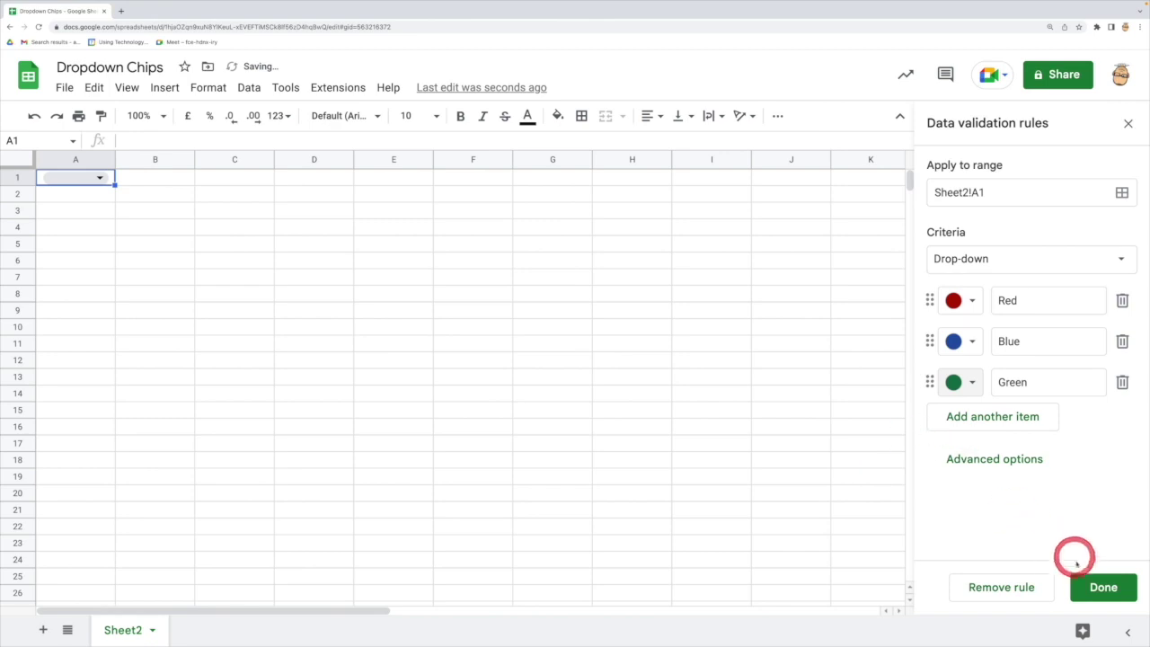
click(1096, 586)
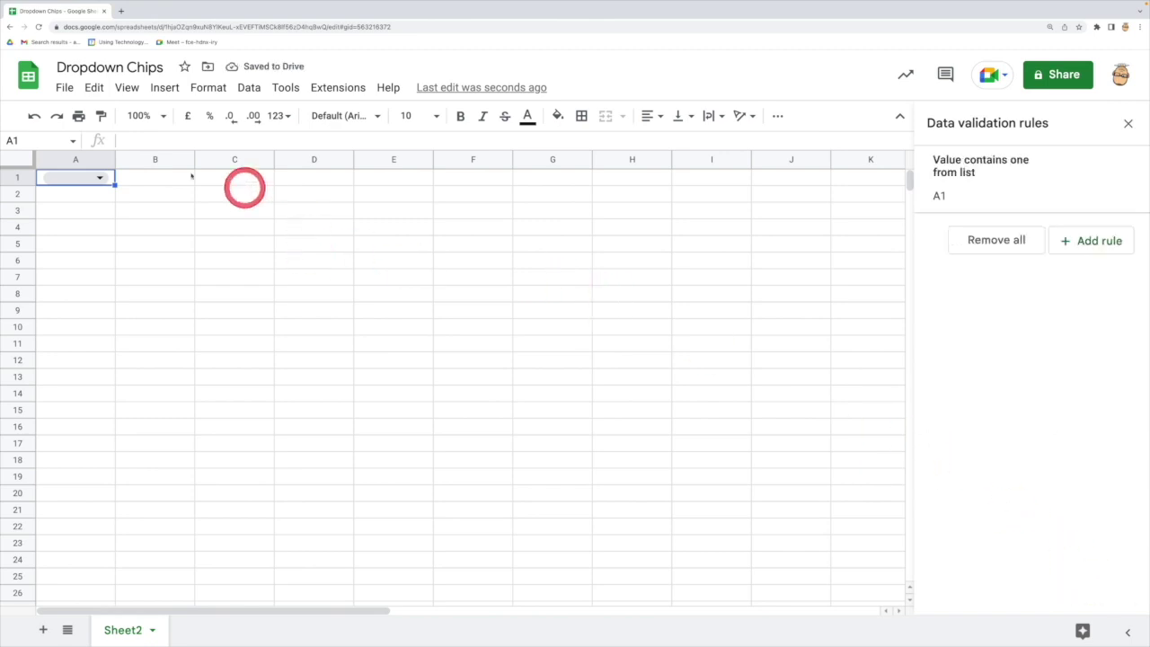
Try the A1 drop-down by choosing Red, Blue and finally Green, and close the data validation rules.
click(99, 179)
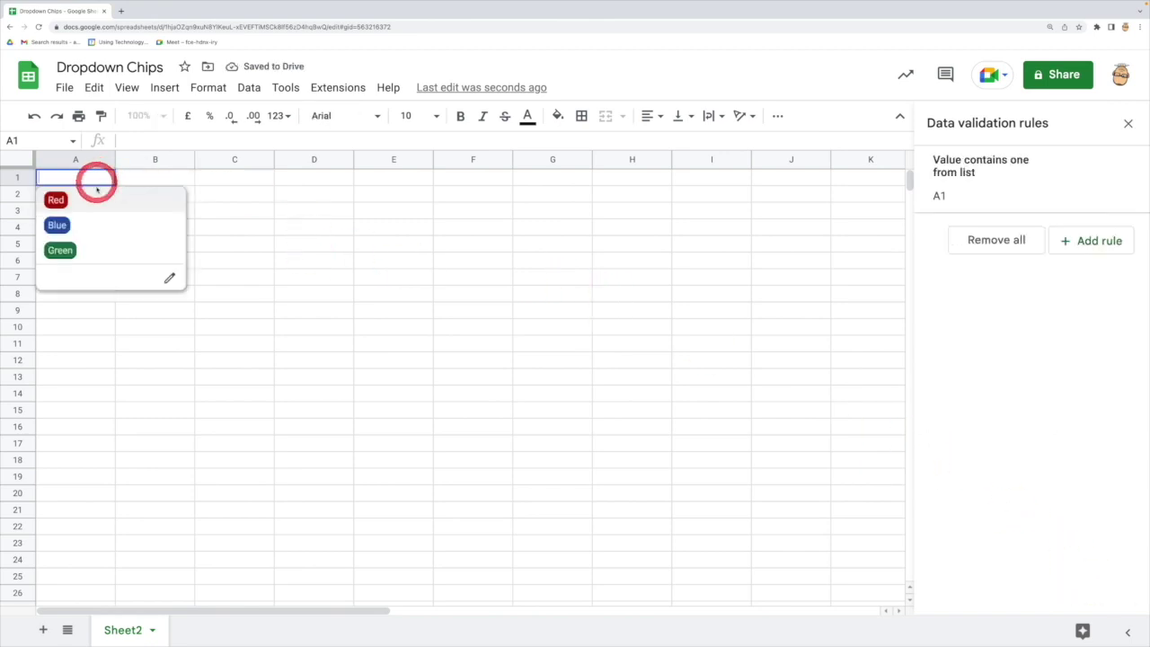
click(75, 202)
click(98, 180)
click(76, 225)
click(100, 180)
click(144, 248)
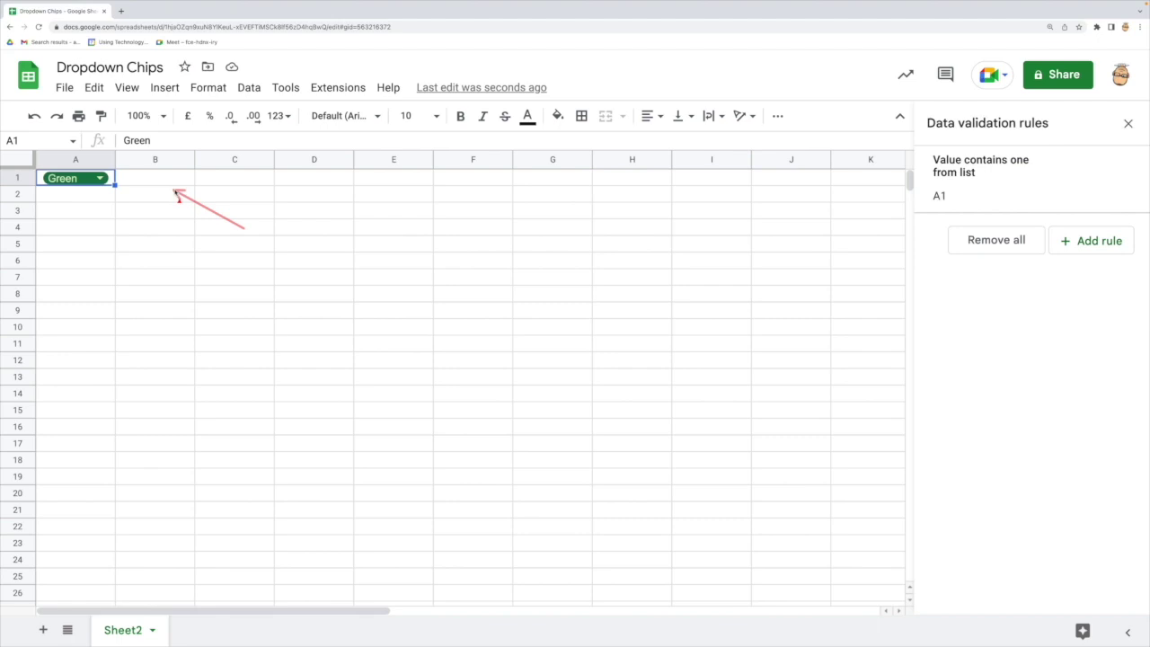
click(1128, 124)
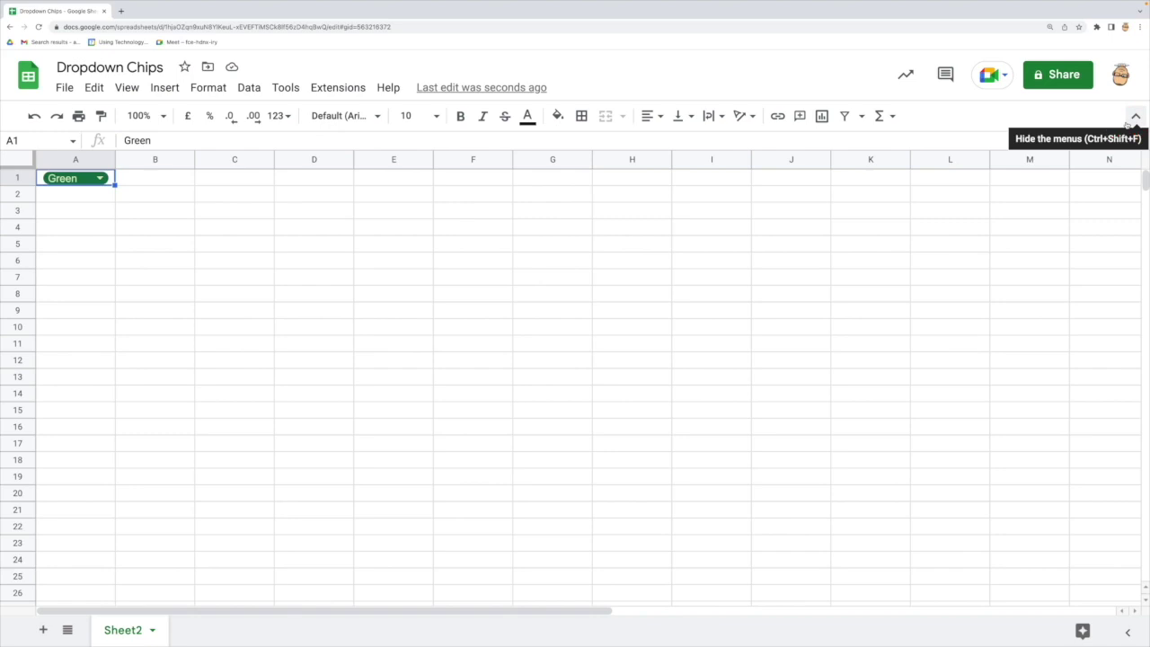
Enter the weekdays Monday through Saturday down column E, in cells E1 to E6.
click(407, 183)
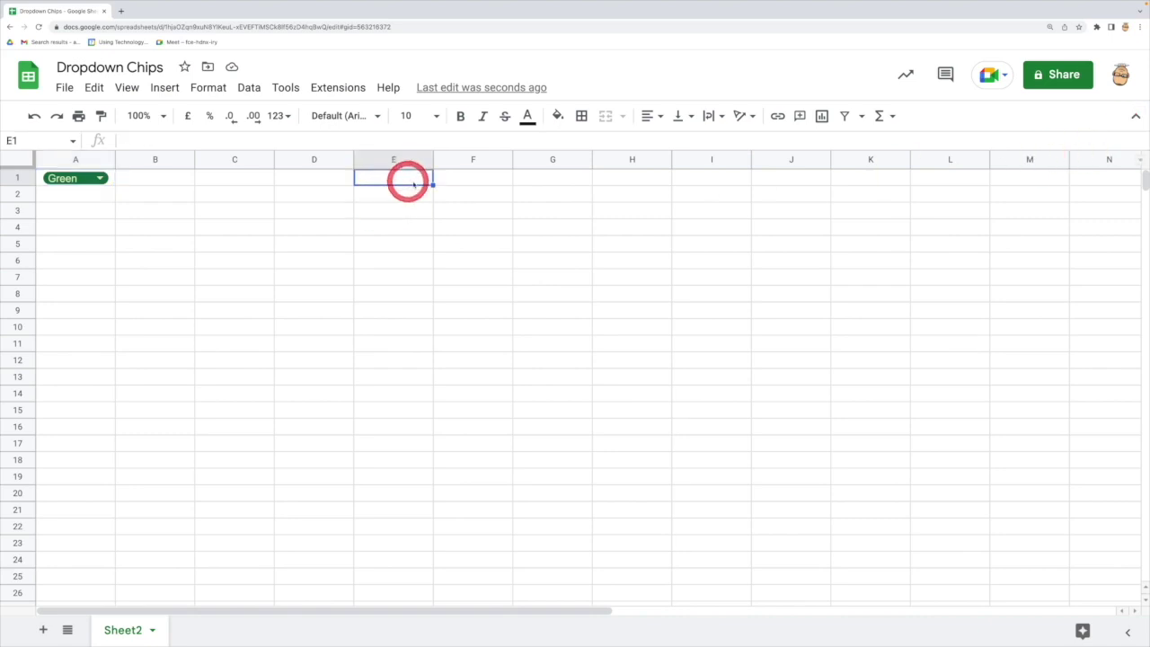
text(Mo)
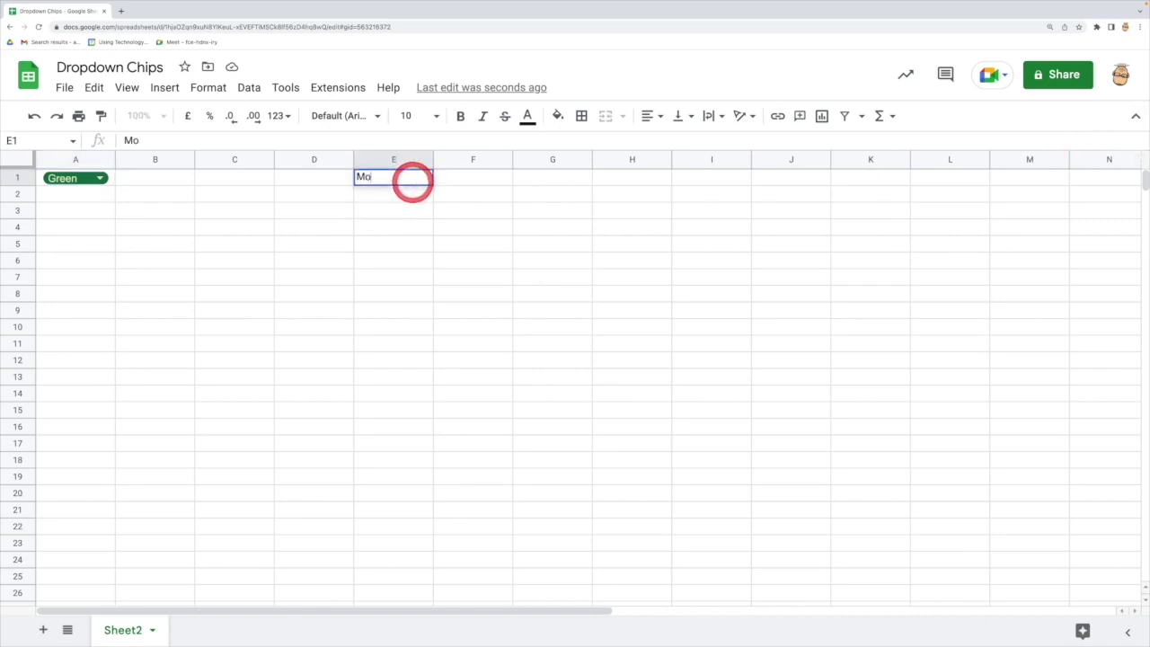
text(nday)
key(Return)
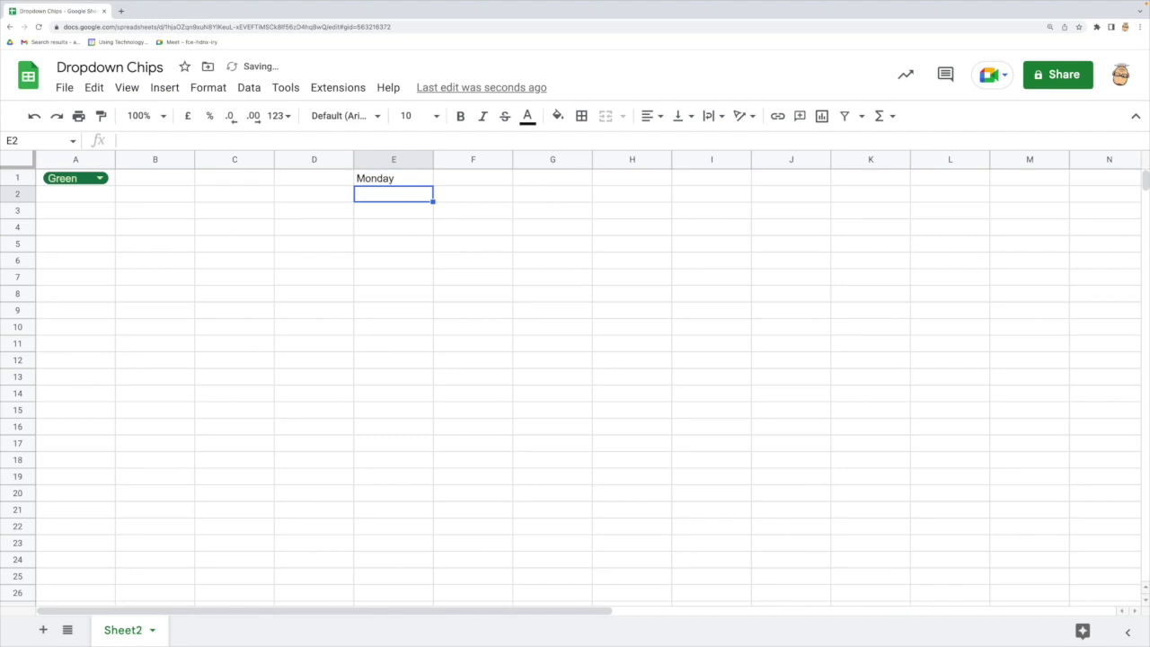
text(Tuesday)
Fill the range E1:E8, including the two empty cells below the weekdays, with a light pink-red background.
drag(395, 180, 426, 260)
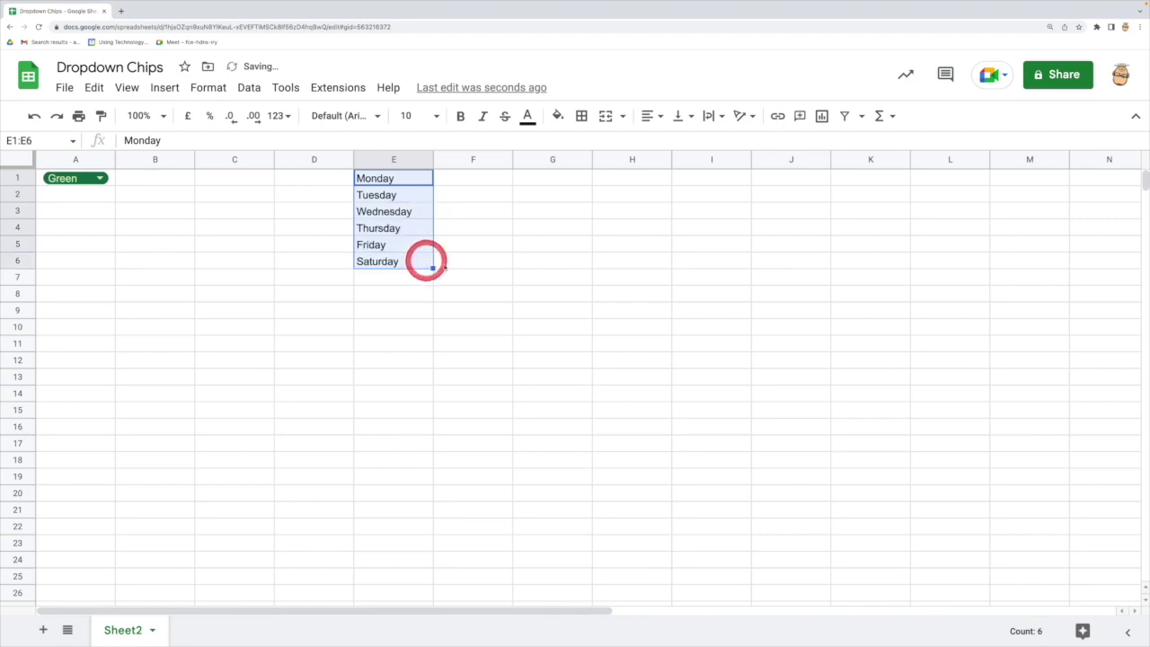
click(494, 275)
drag(393, 178, 380, 287)
click(558, 116)
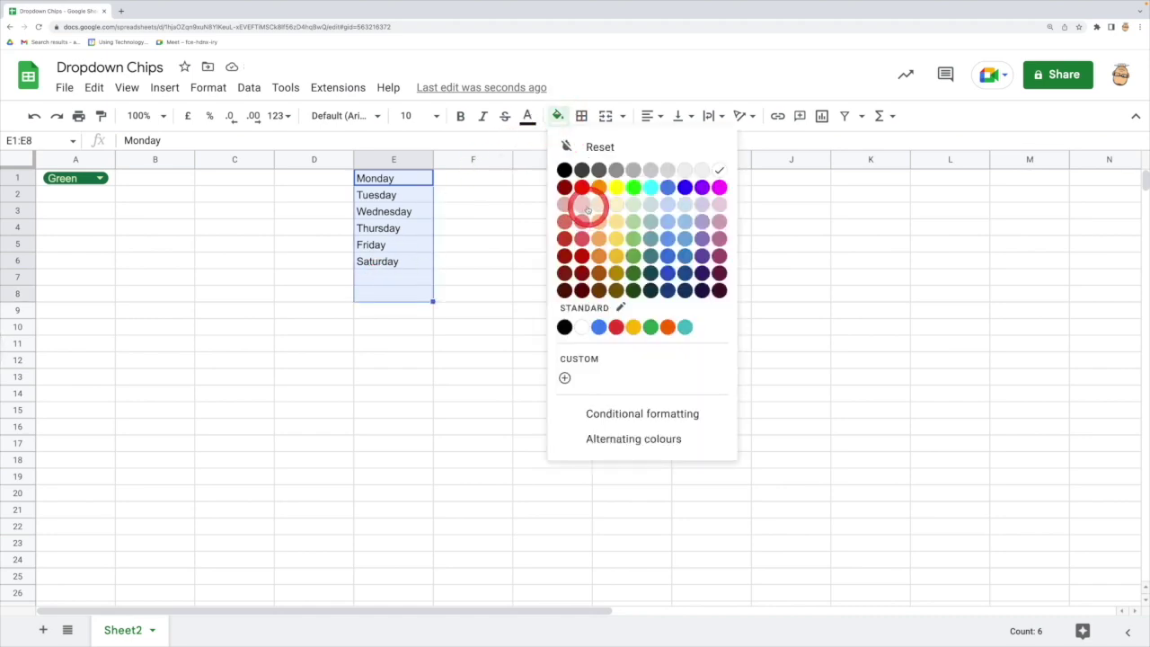
click(566, 206)
click(503, 261)
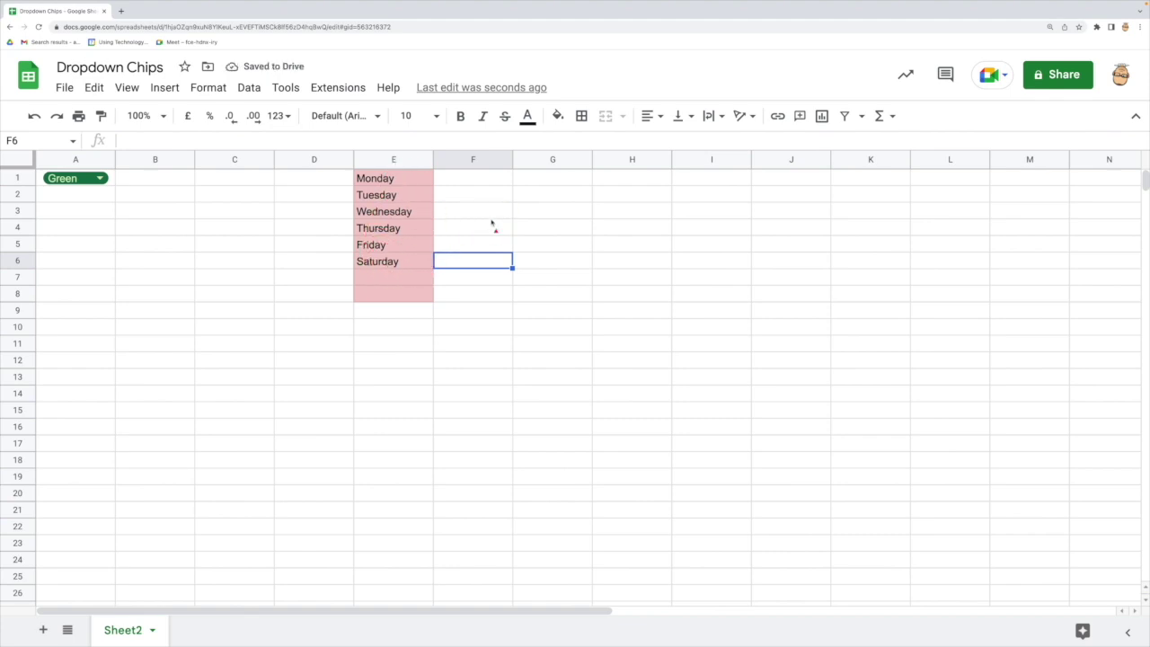
mouse_move(481, 179)
mouse_down()
mouse_move(442, 180)
mouse_move(431, 262)
mouse_move(427, 185)
mouse_up()
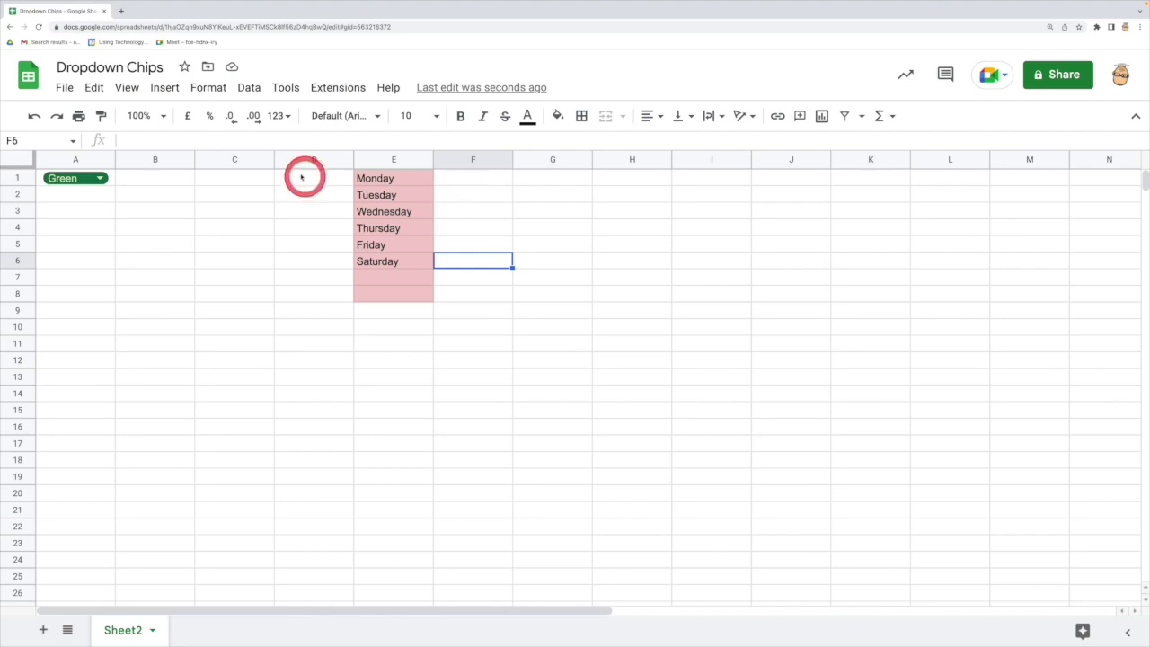
Add a new data validation rule for cell C1.
click(245, 177)
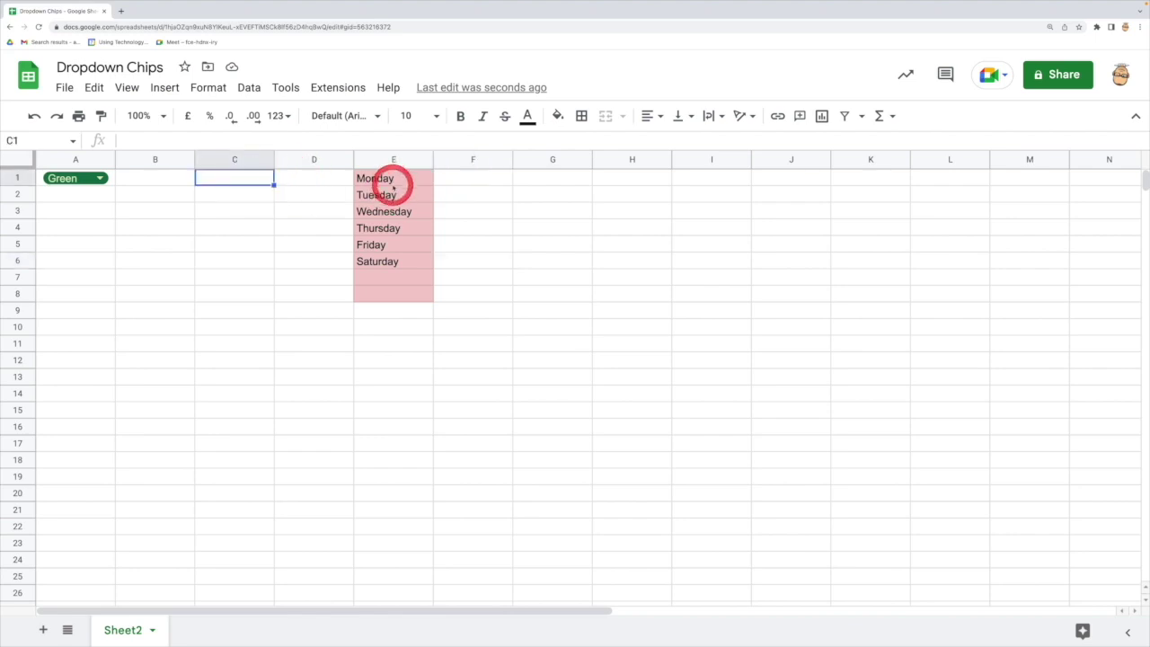
click(247, 89)
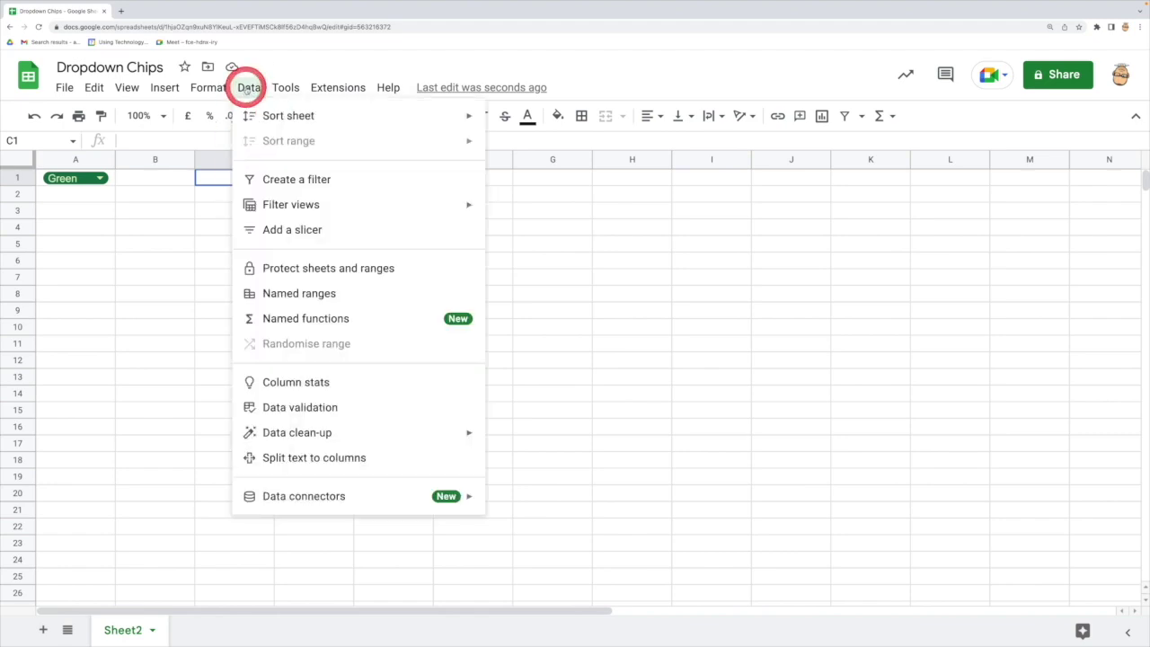
click(301, 410)
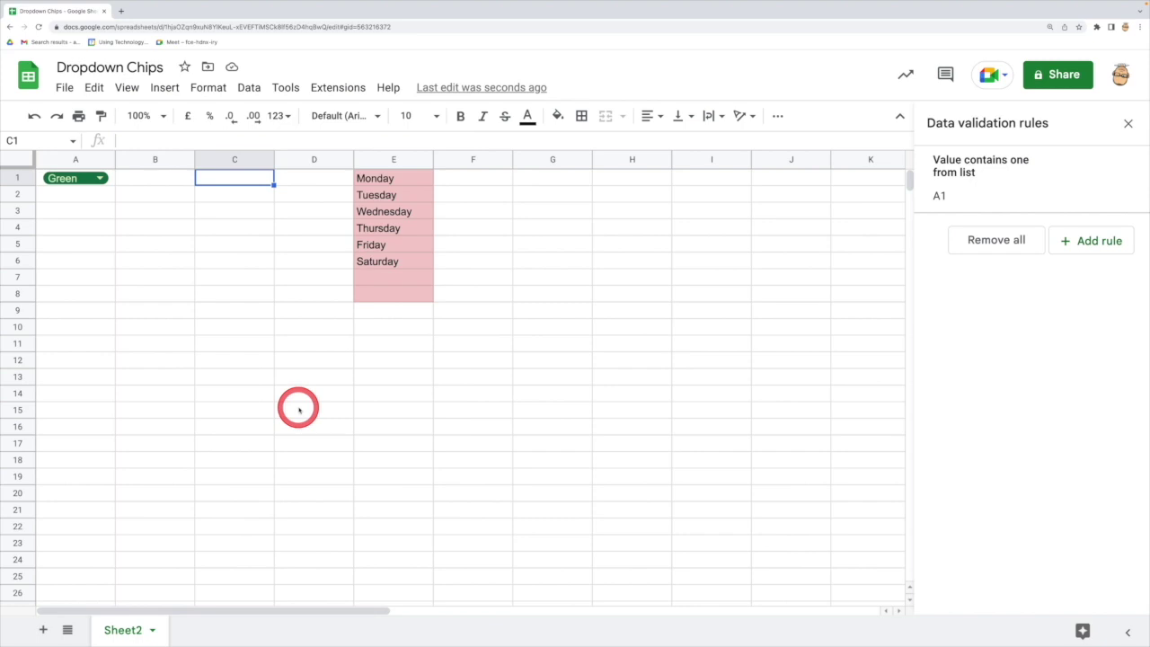
click(1084, 244)
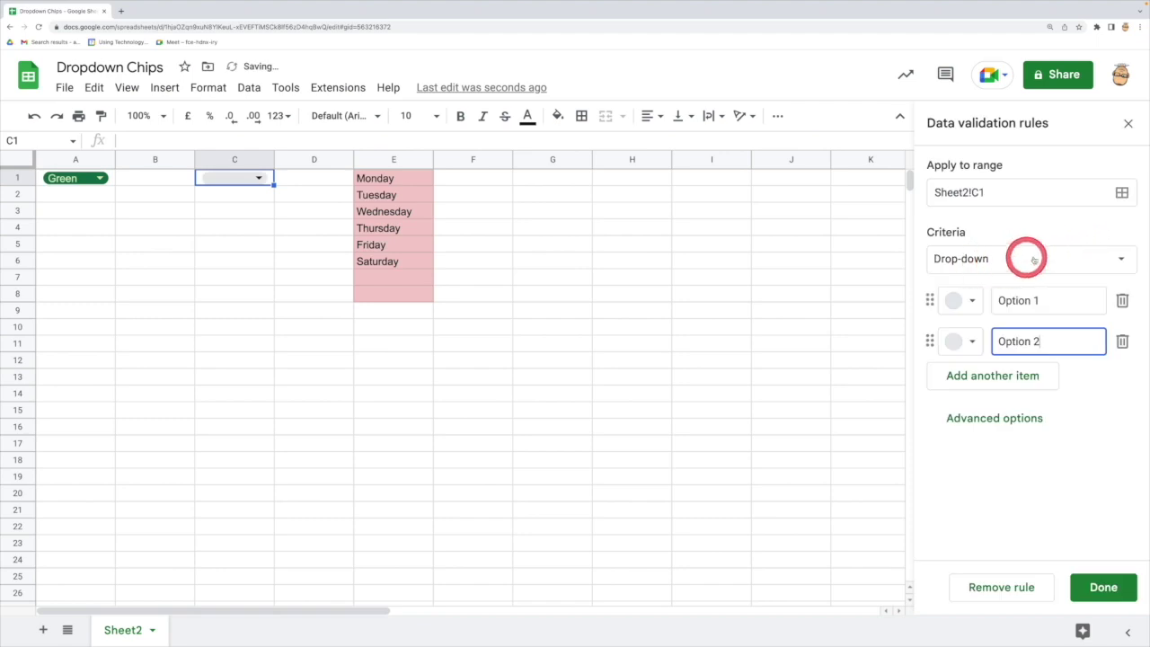
Set the C1 rule's criteria to Drop-down (from a range) with Sheet2!E1:E8 as the source range.
click(1114, 262)
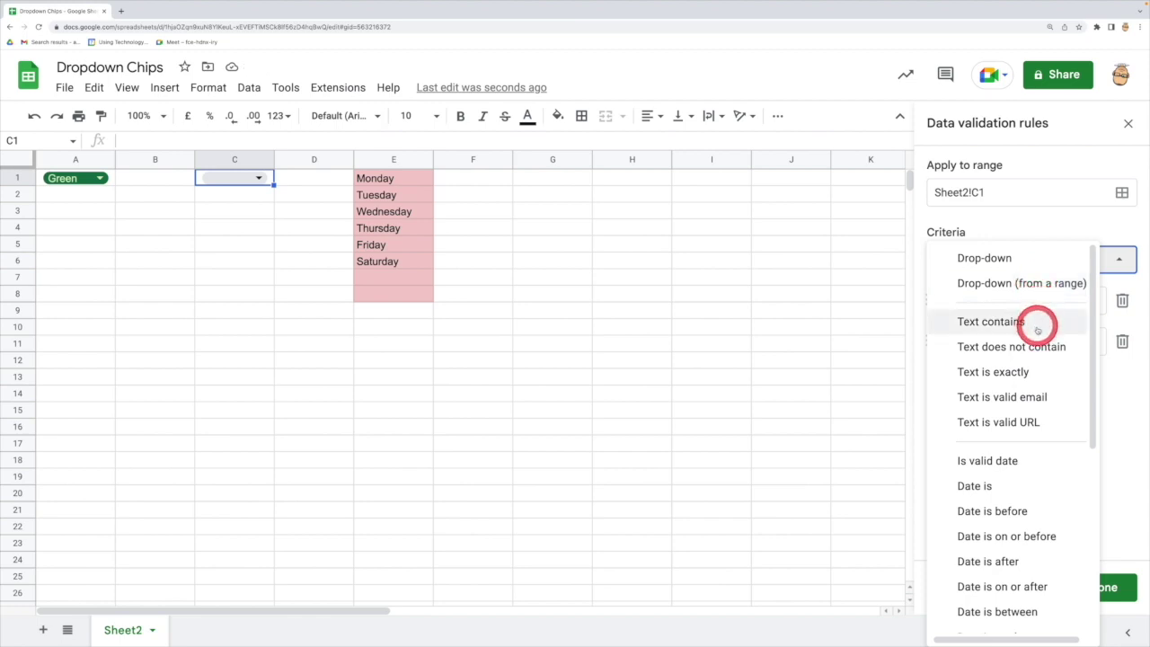
scroll(1016, 517, down, 3)
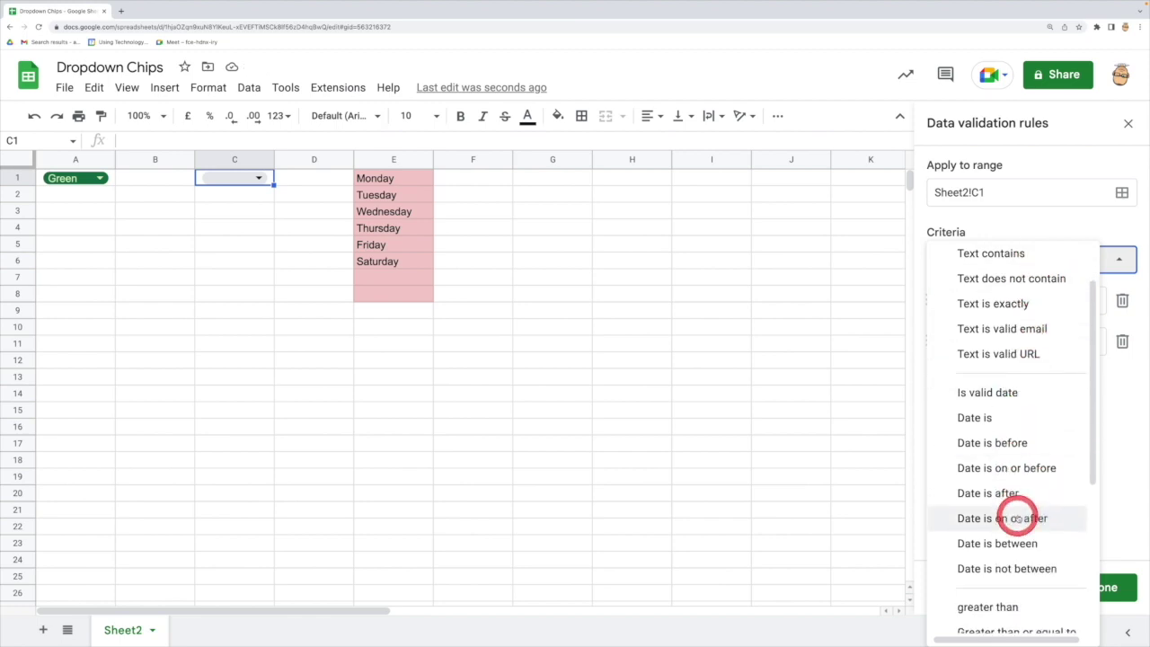
scroll(1018, 516, down, 2)
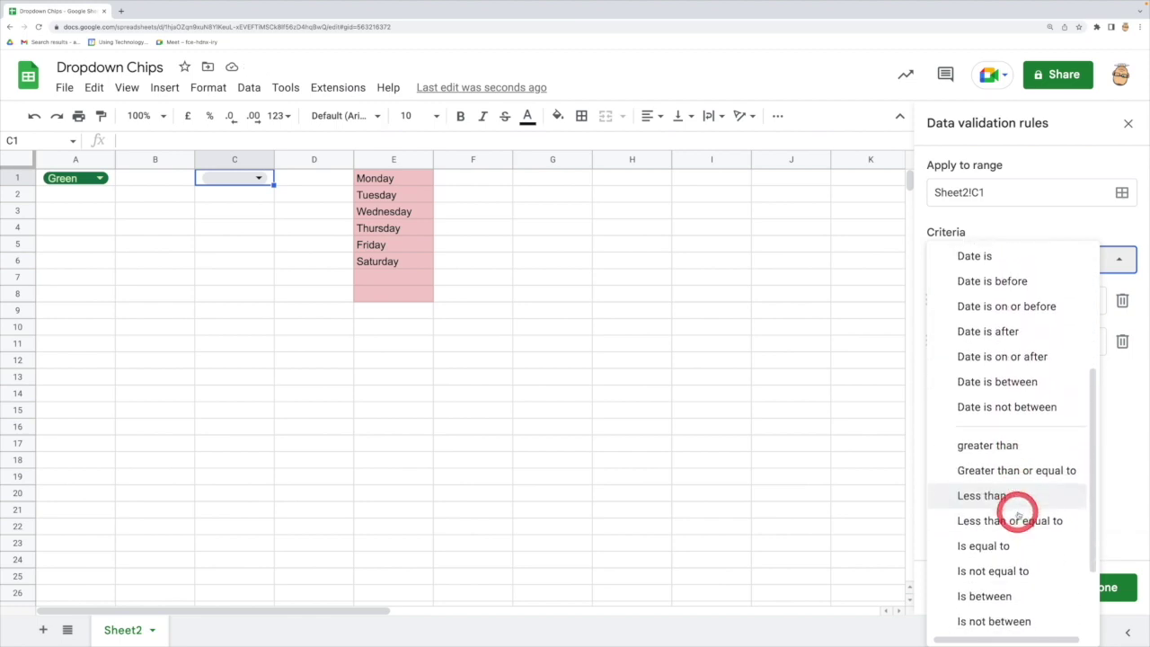
scroll(1018, 512, up, 5)
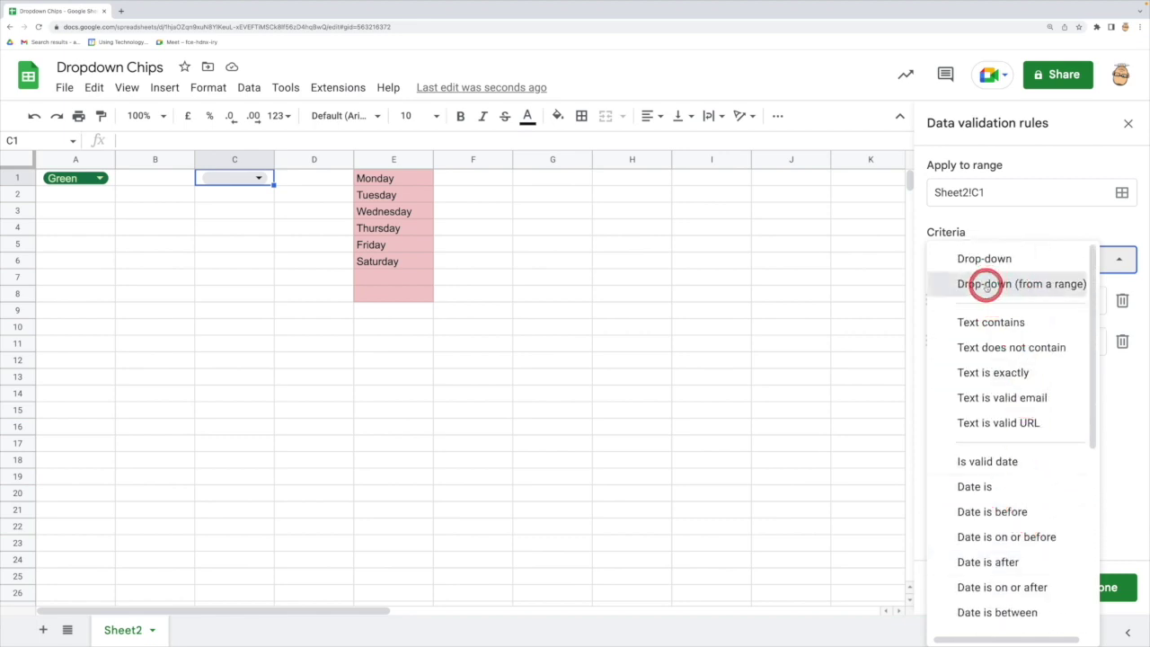
click(988, 286)
click(1022, 301)
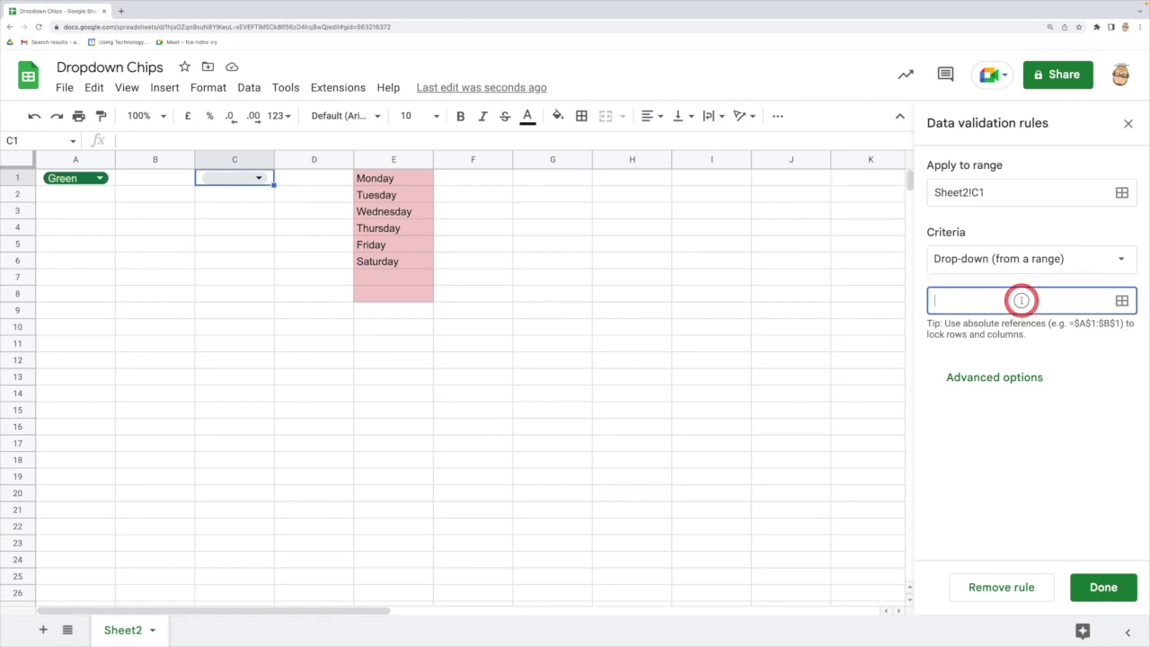
click(415, 178)
drag(414, 179, 403, 300)
click(693, 398)
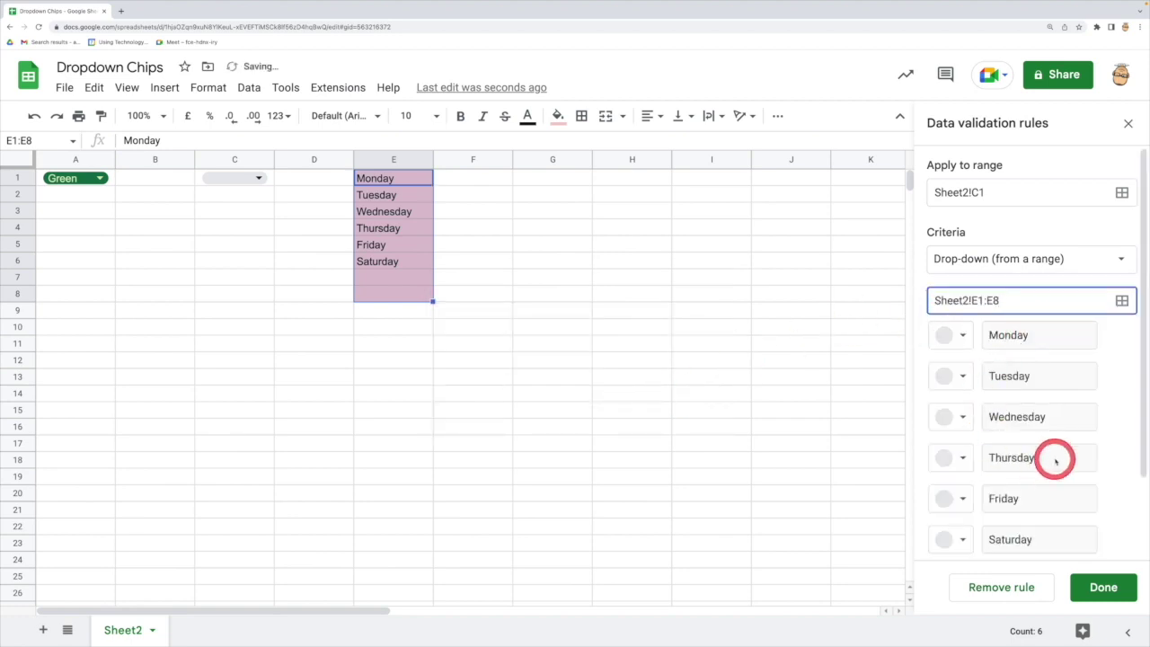
Expand the C1 rule's advanced options and review the help text, invalid-data and display style settings.
scroll(1053, 462, down, 2)
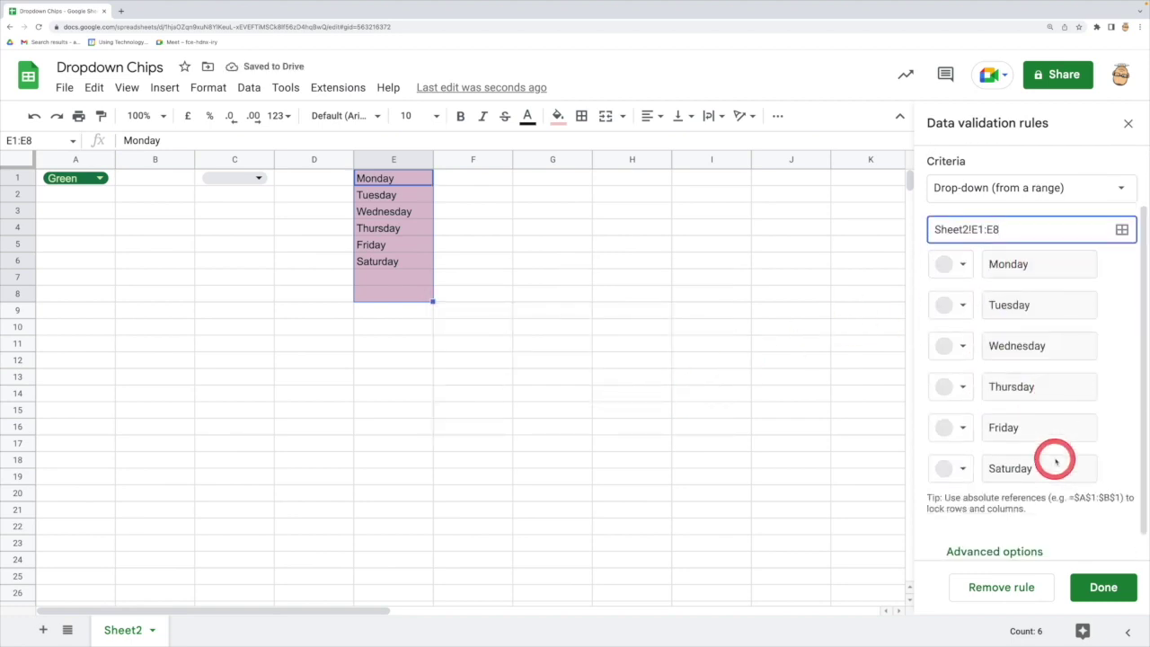
scroll(1057, 494, down, 1)
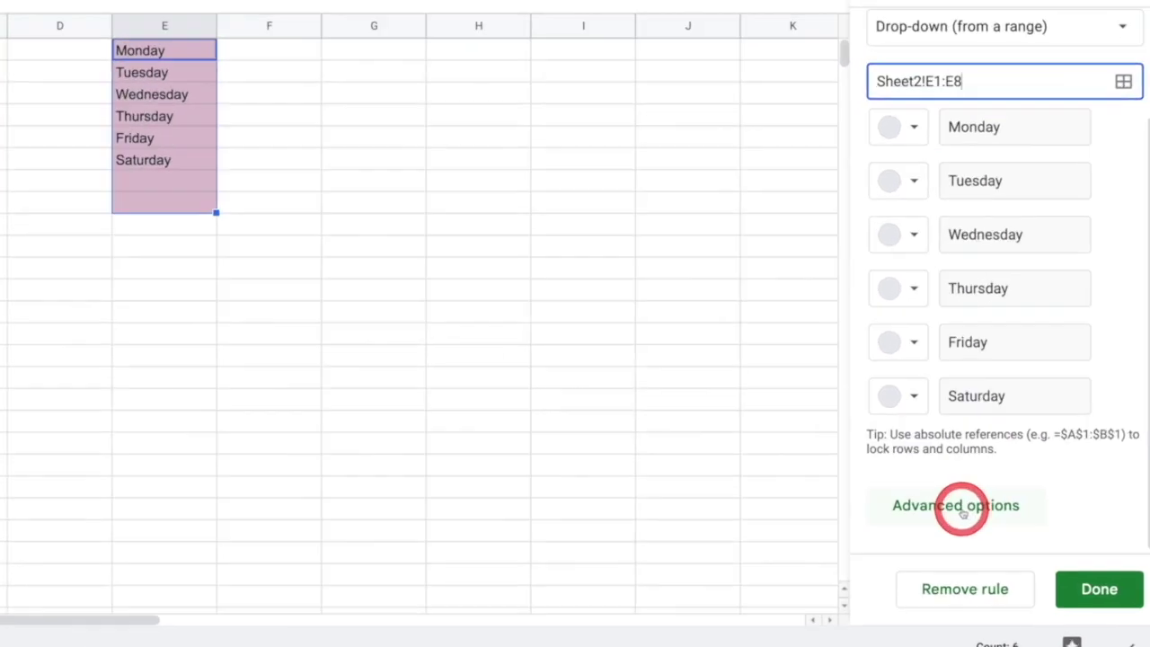
click(962, 509)
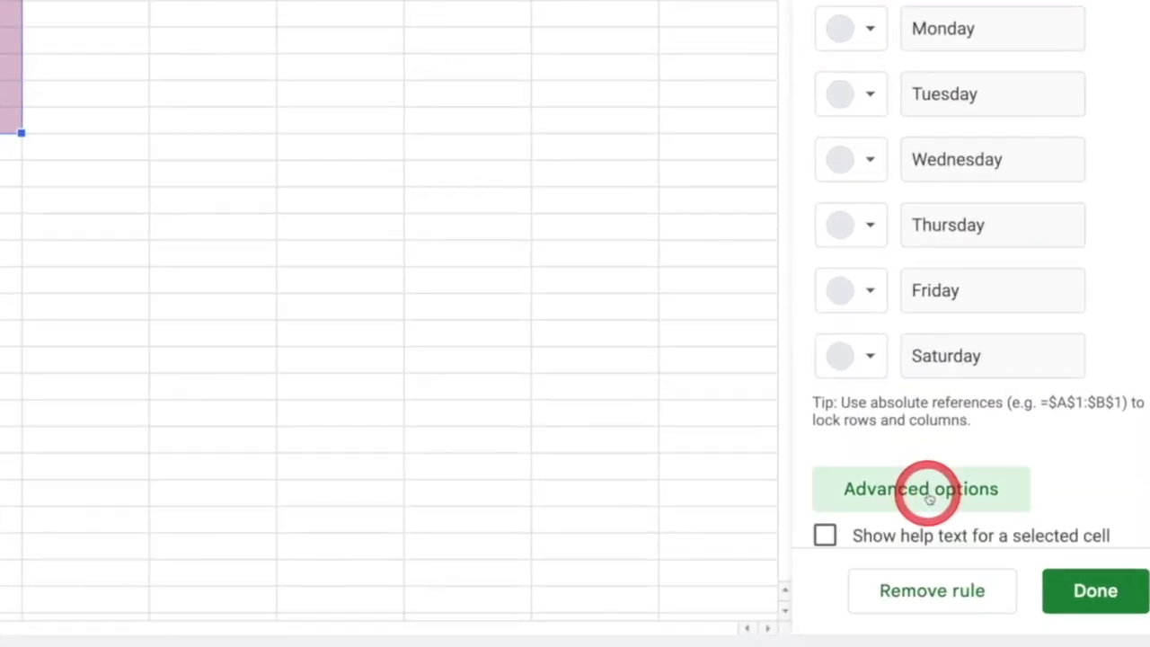
scroll(930, 500, down, 2)
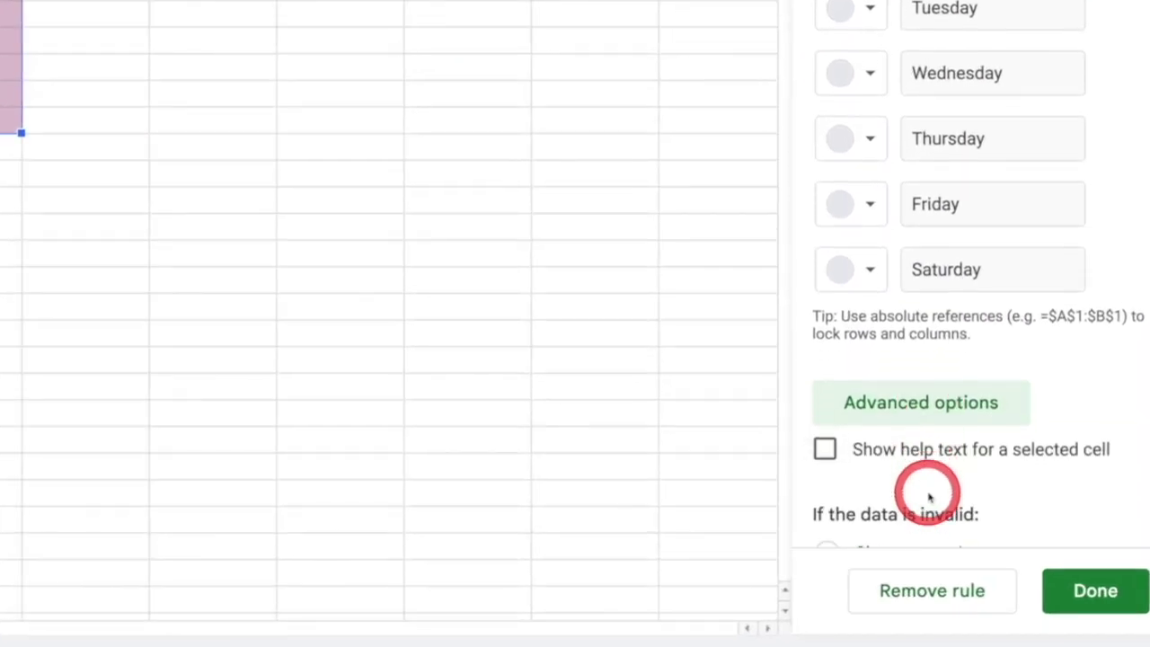
scroll(968, 506, down, 2)
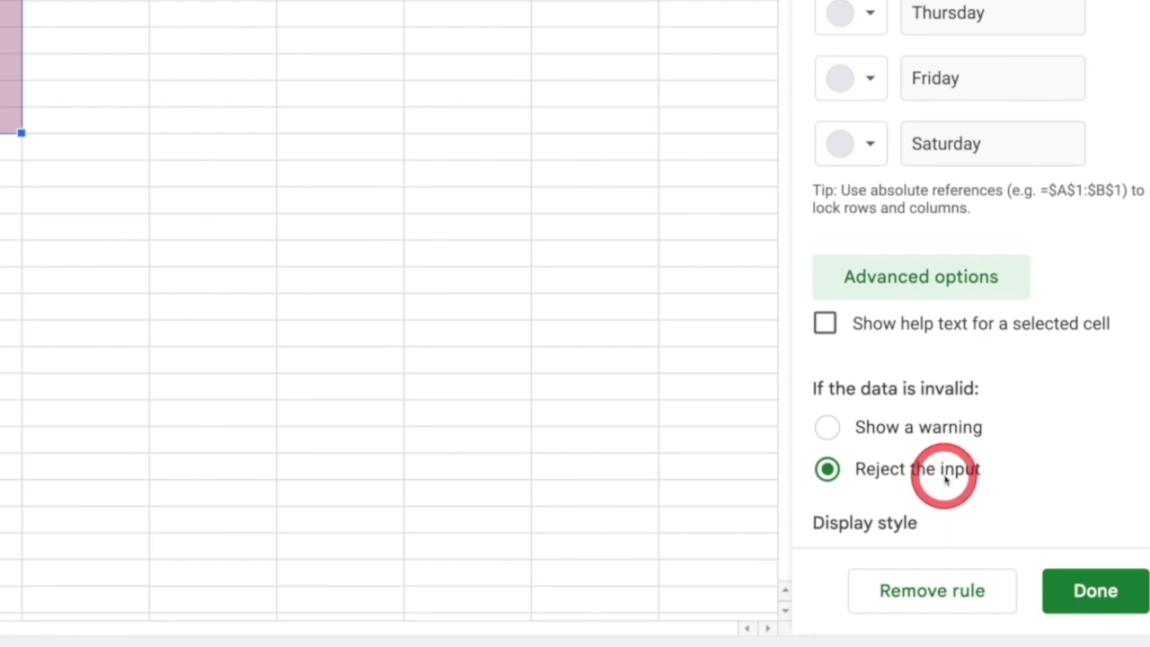
scroll(983, 465, down, 2)
scroll(987, 467, down, 1)
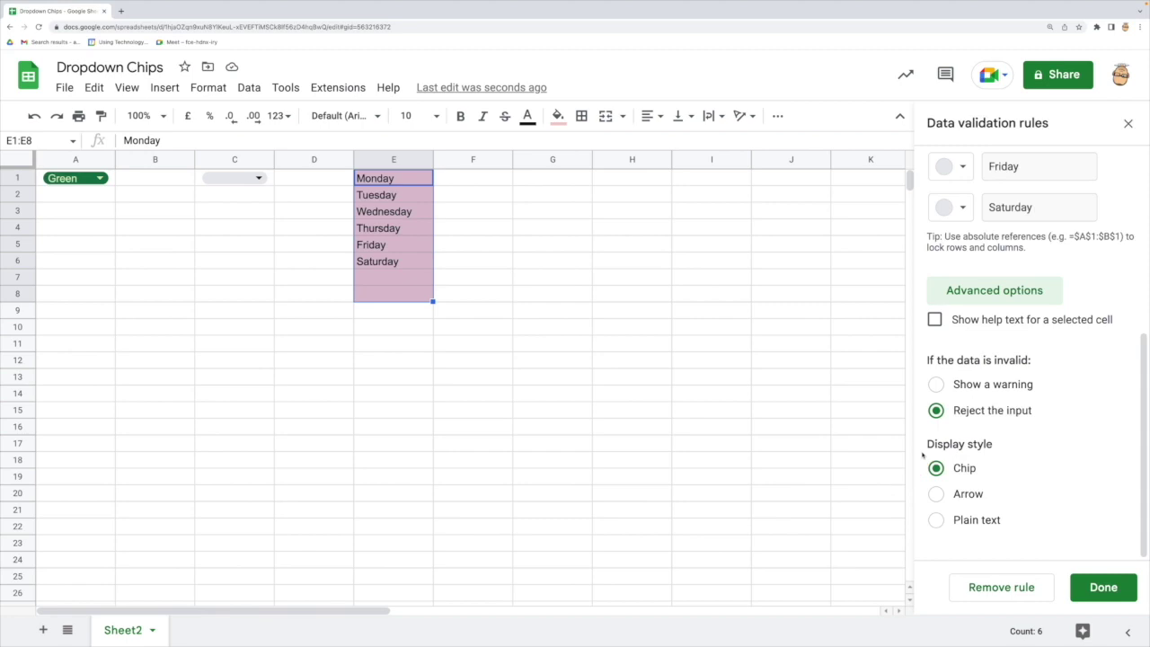
Colour the C1 options Monday light green, Tuesday light purple, Thursday dark brown, Friday dark blue and Saturday dark red, and finish the rule.
scroll(994, 236, up, 4)
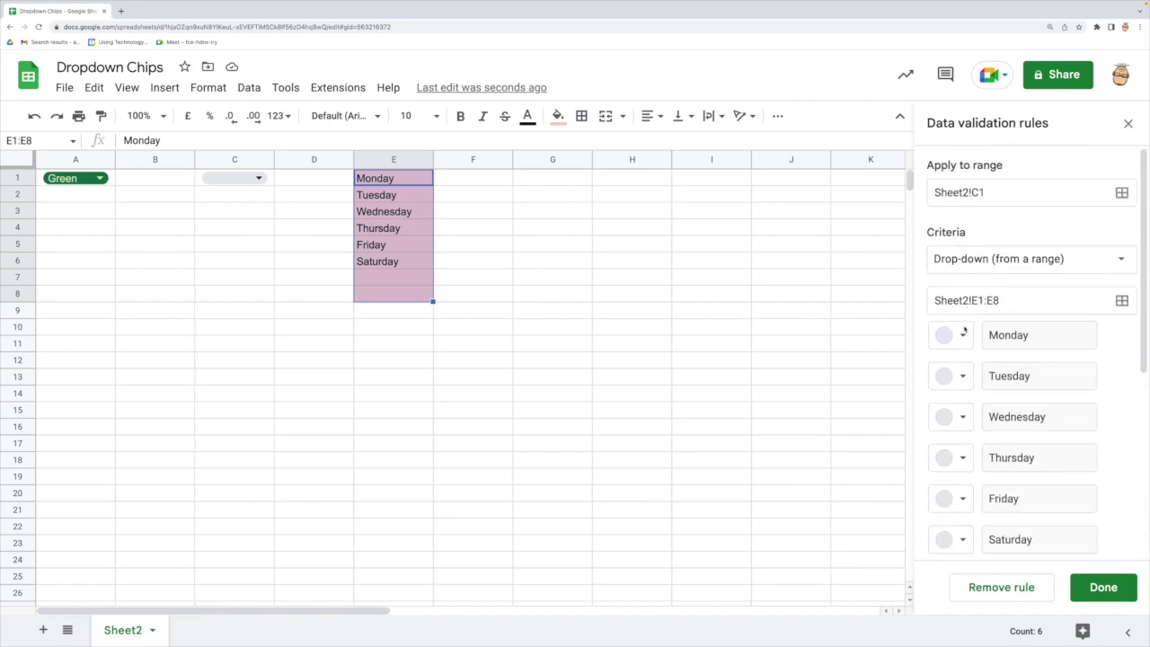
click(964, 335)
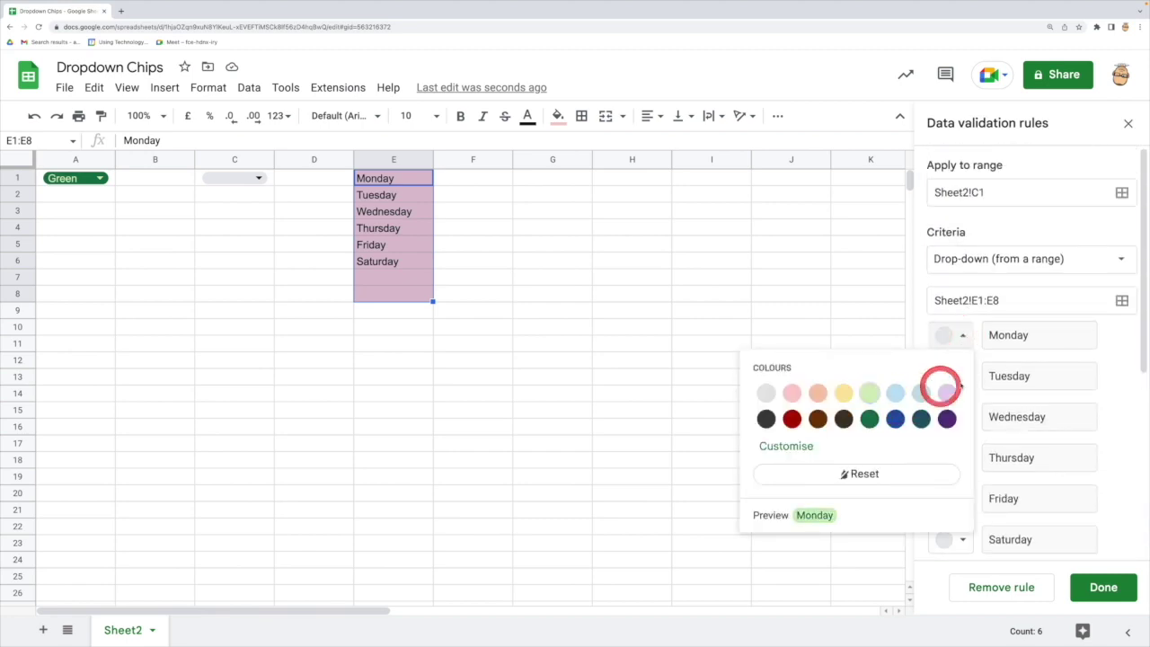
click(881, 392)
click(963, 378)
click(942, 433)
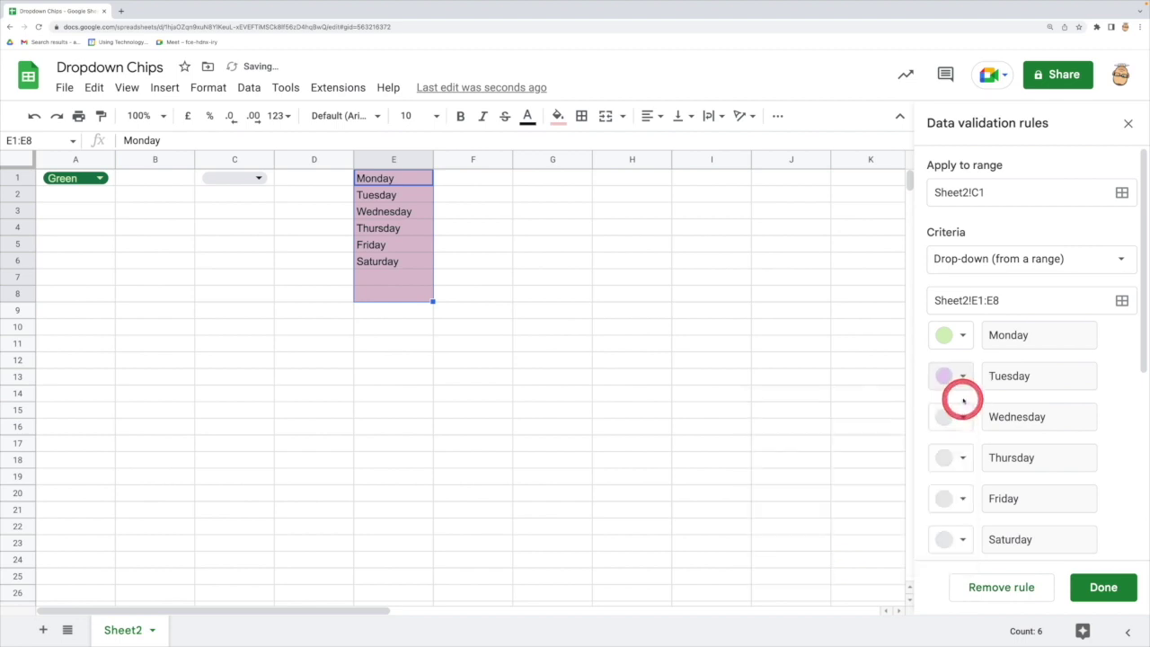
click(963, 413)
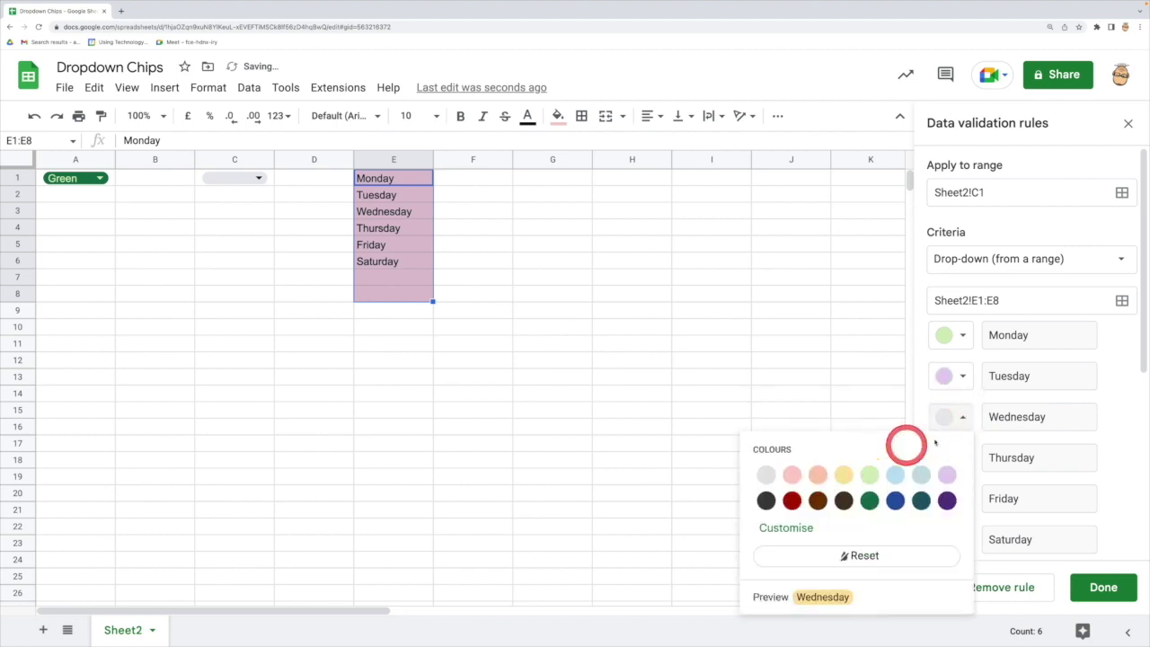
click(818, 475)
click(1101, 586)
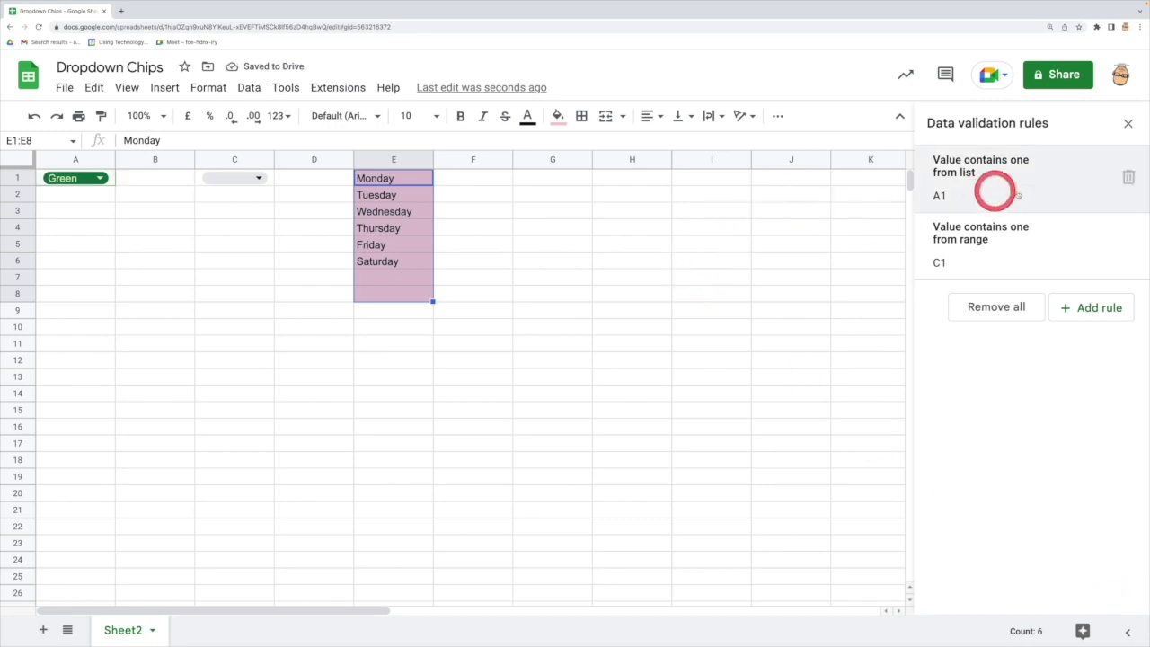
click(1128, 122)
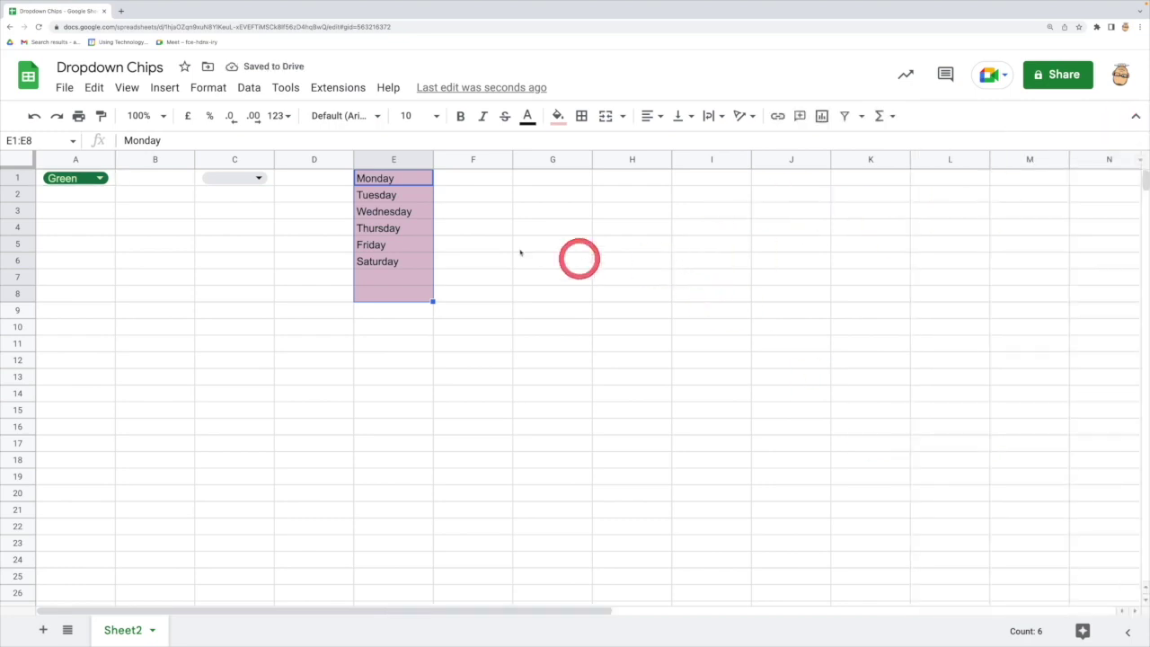
Try the C1 drop-down by choosing Thursday, and change the selection to Tuesday.
click(259, 178)
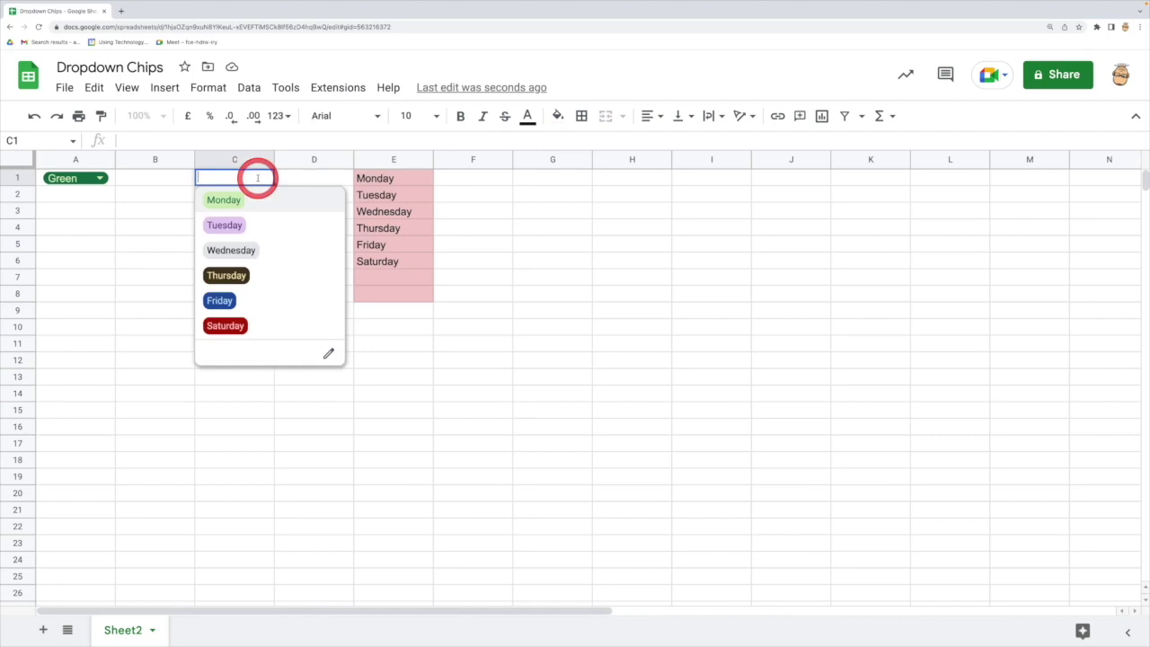
click(227, 275)
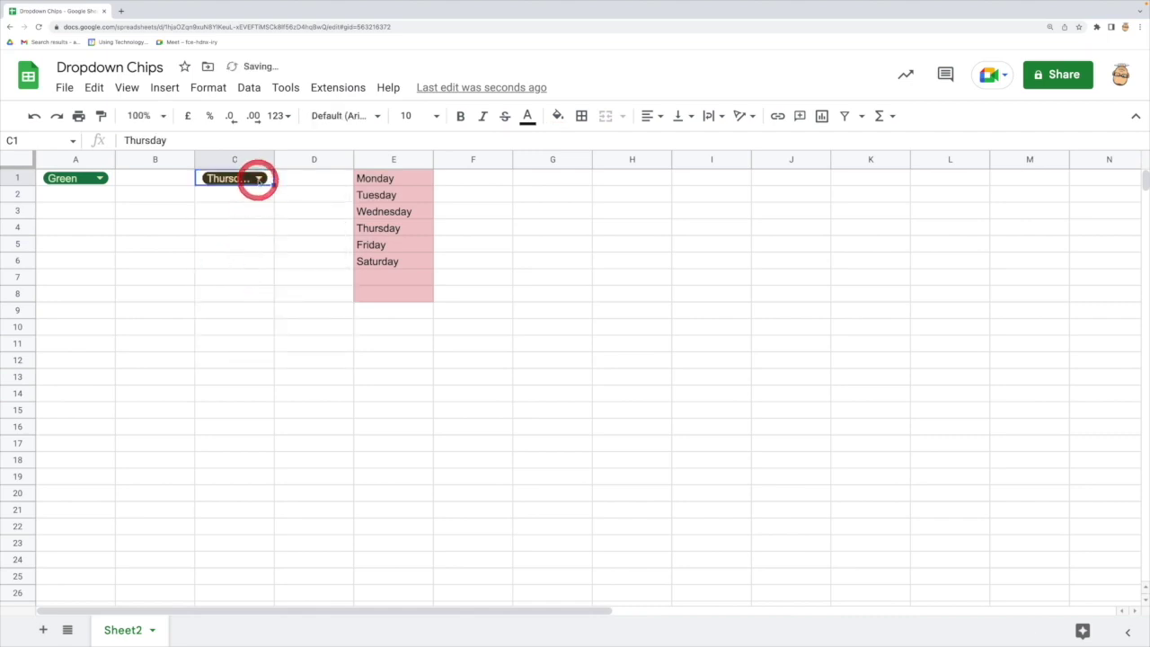
click(259, 181)
click(229, 227)
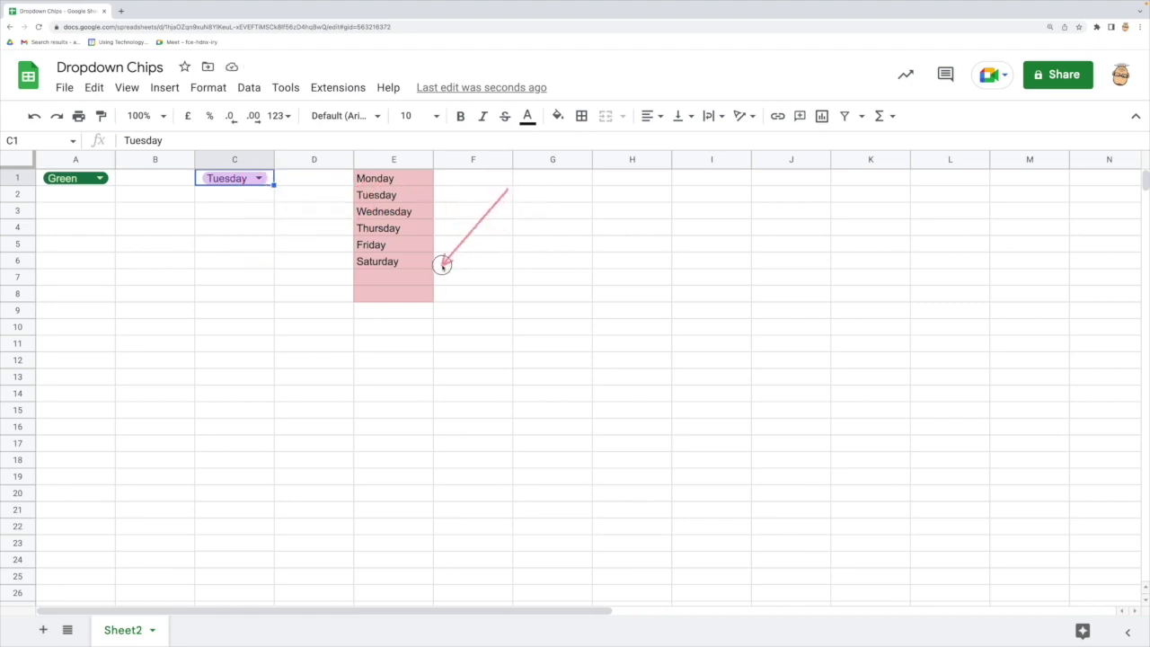
Enter Sunday in cell E7 and Funday in cell E8 to extend the drop-down's source list.
click(393, 281)
text(Sunday)
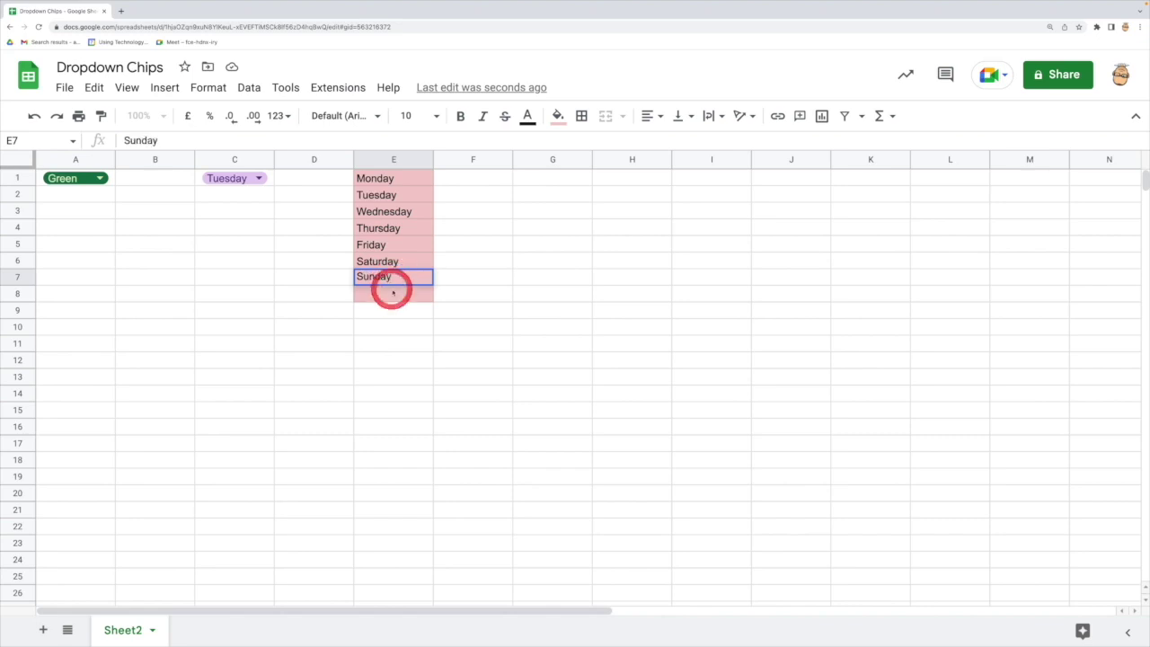
key(Return)
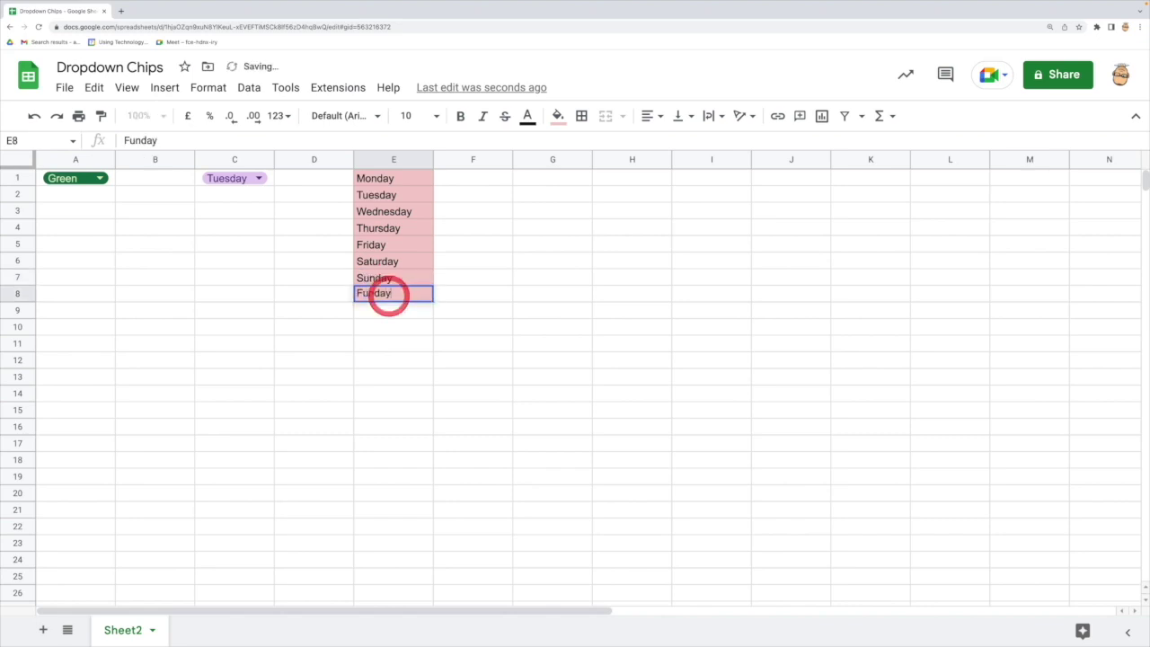
click(480, 298)
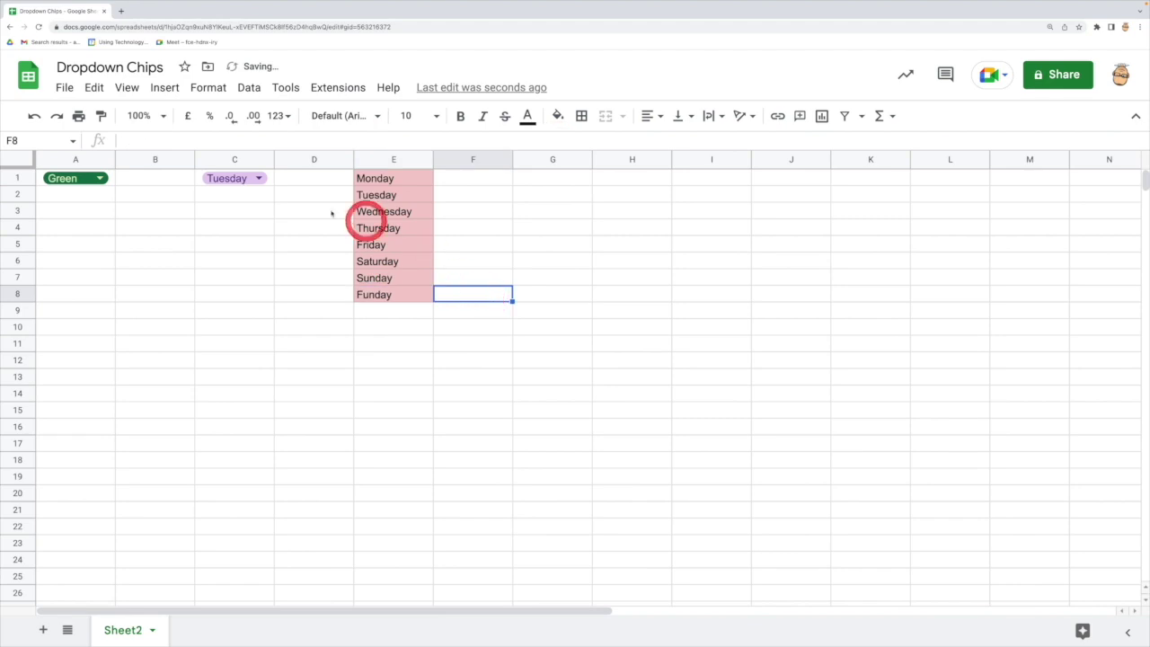
Check which options the C1 drop-down offers since the source list was extended.
scroll(238, 180, right, 2)
click(162, 177)
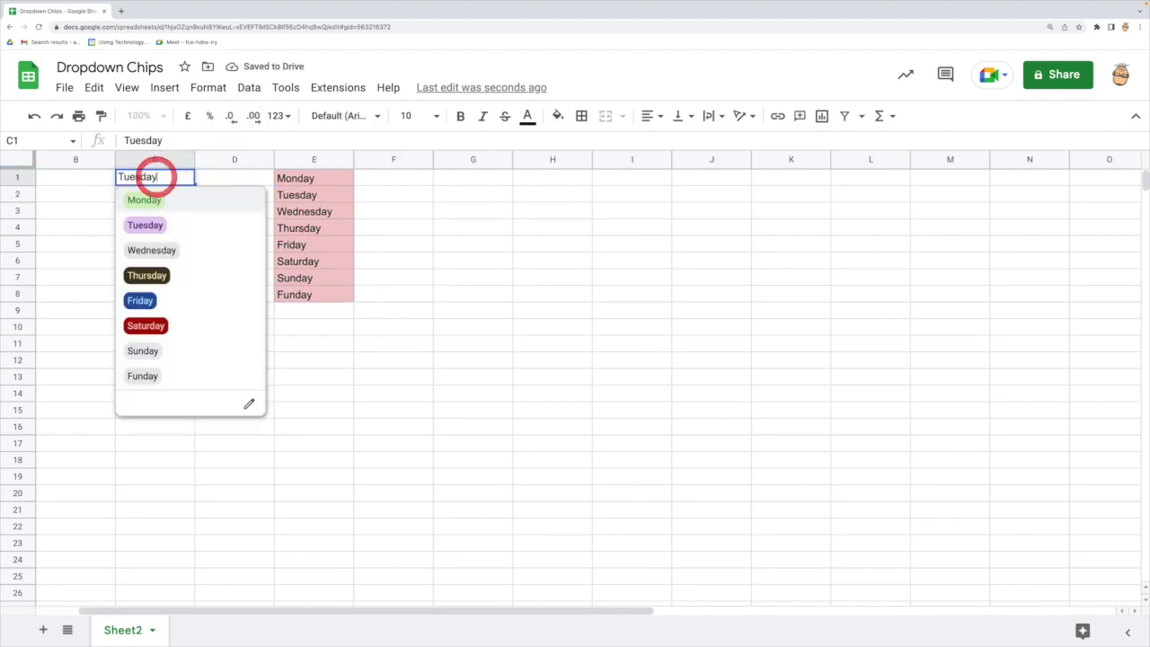
right_click(157, 178)
click(390, 390)
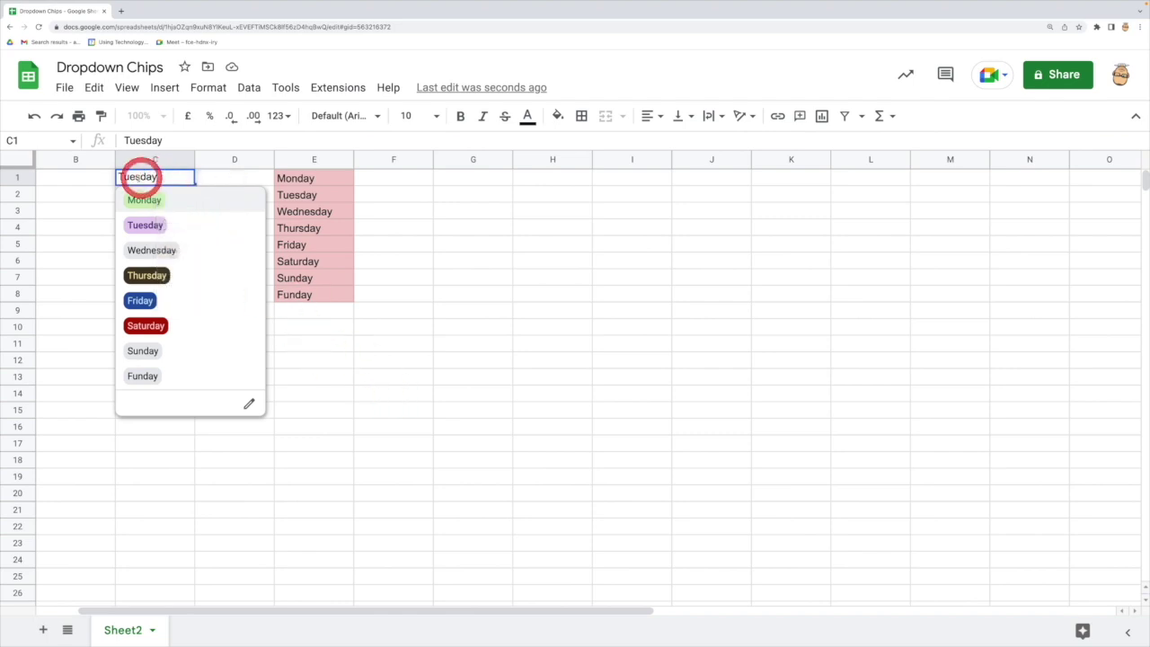
click(77, 223)
Open the data validation rule for C1, review the colours of its options including Sunday and Funday, and close the rule.
right_click(146, 178)
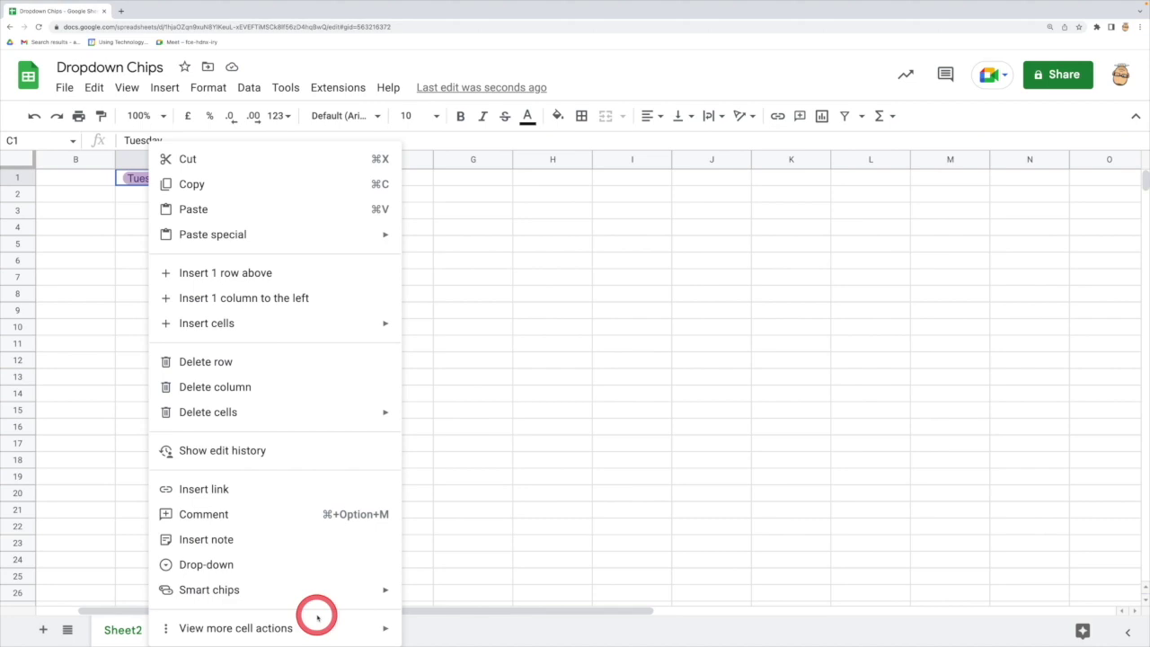
mouse_move(326, 620)
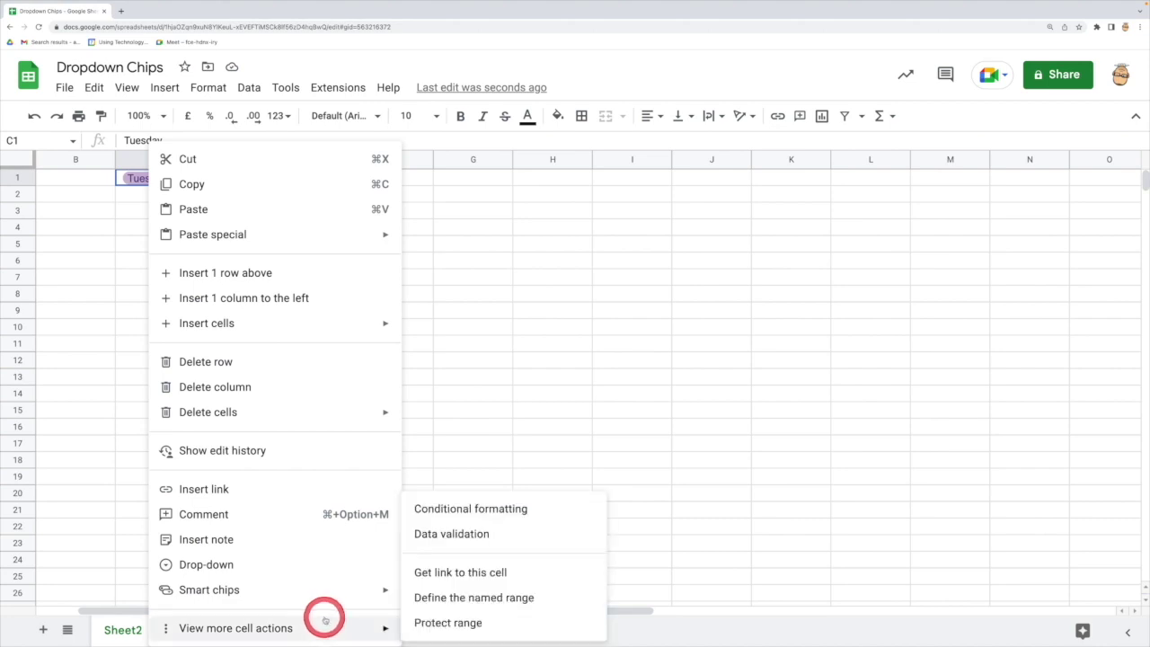
click(440, 536)
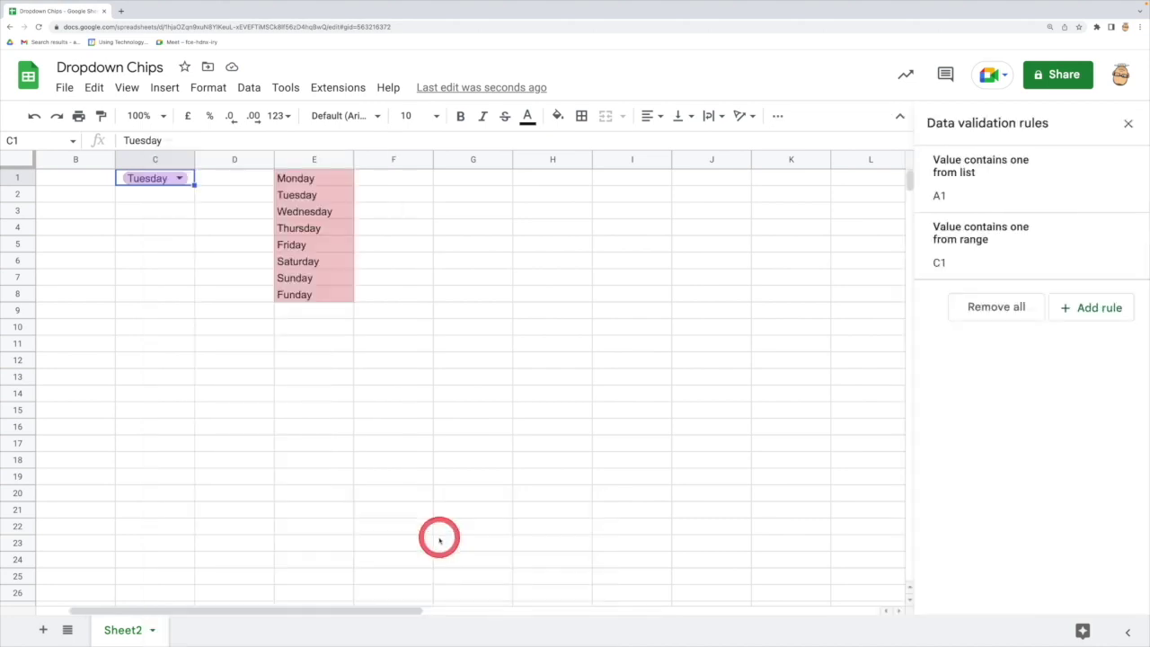
click(1007, 241)
scroll(1023, 323, down, 2)
scroll(1020, 329, down, 2)
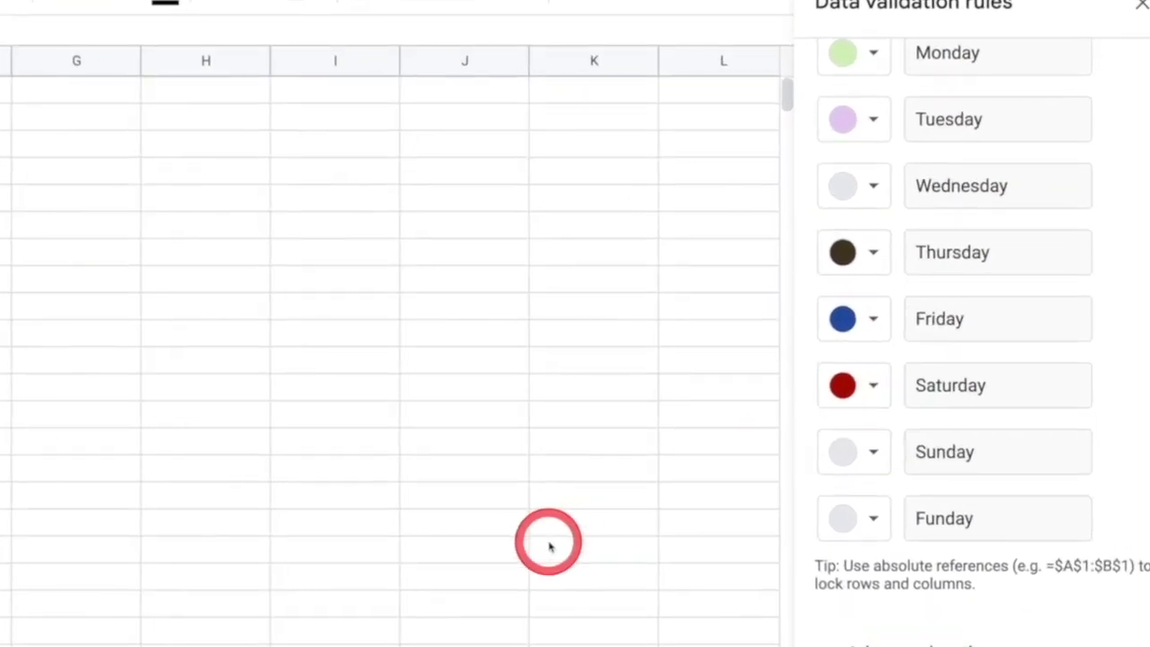
mouse_move(550, 545)
mouse_down()
mouse_move(629, 506)
mouse_move(767, 485)
mouse_move(780, 428)
mouse_move(783, 544)
mouse_move(780, 442)
mouse_move(812, 452)
mouse_move(398, 249)
mouse_move(368, 175)
mouse_move(367, 308)
mouse_move(361, 169)
mouse_move(360, 267)
mouse_move(343, 266)
mouse_move(827, 200)
mouse_move(926, 149)
mouse_move(936, 434)
mouse_move(939, 189)
mouse_move(968, 411)
mouse_move(1005, 438)
mouse_move(405, 224)
mouse_move(345, 280)
mouse_up()
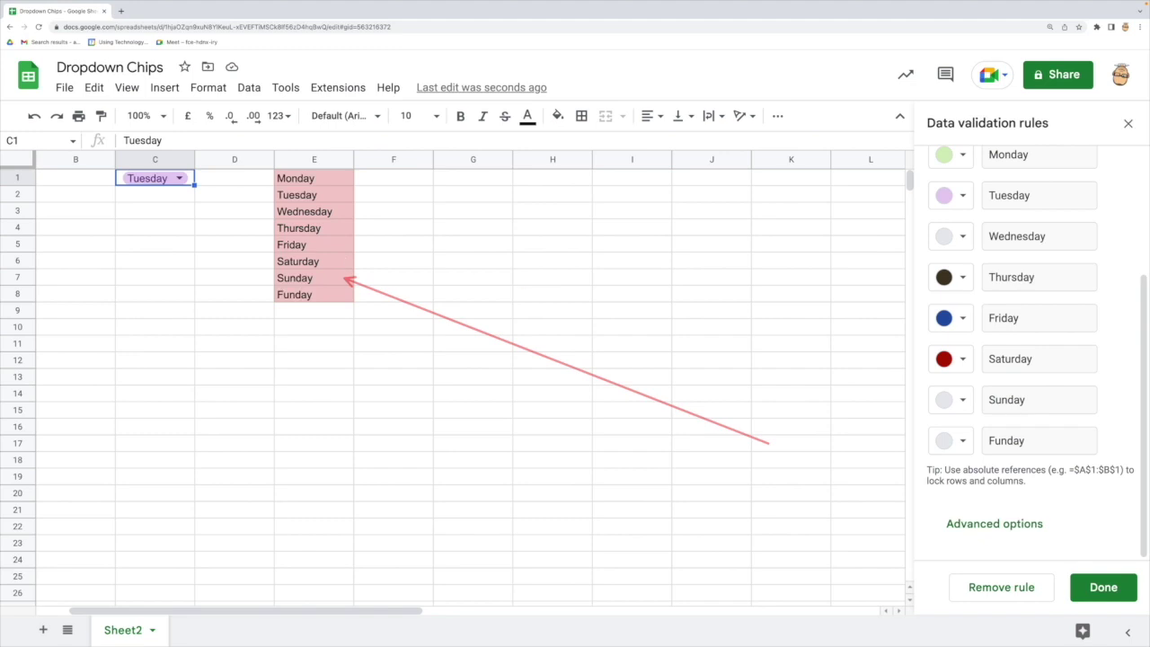
click(1100, 587)
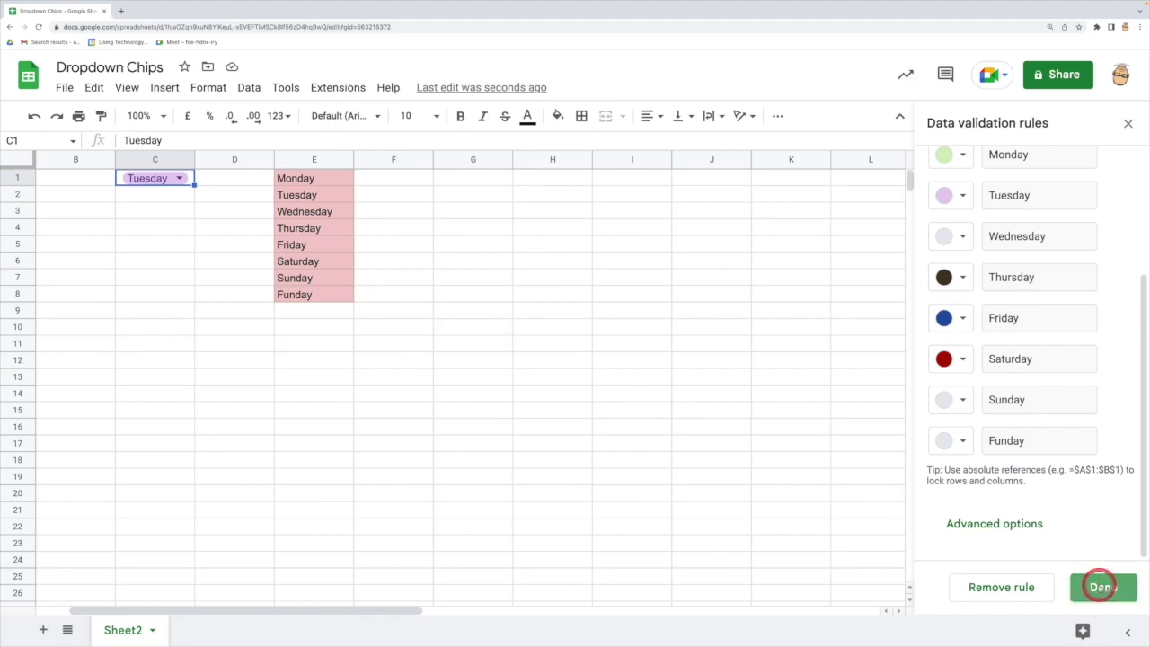
click(1129, 127)
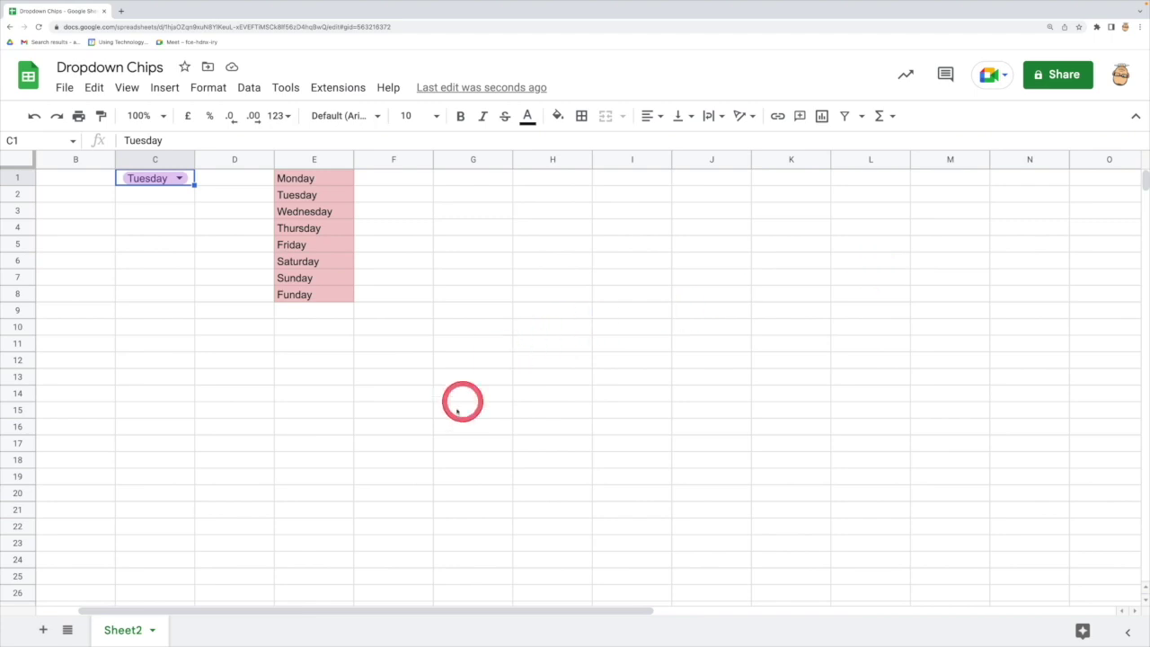
drag(424, 609, 252, 603)
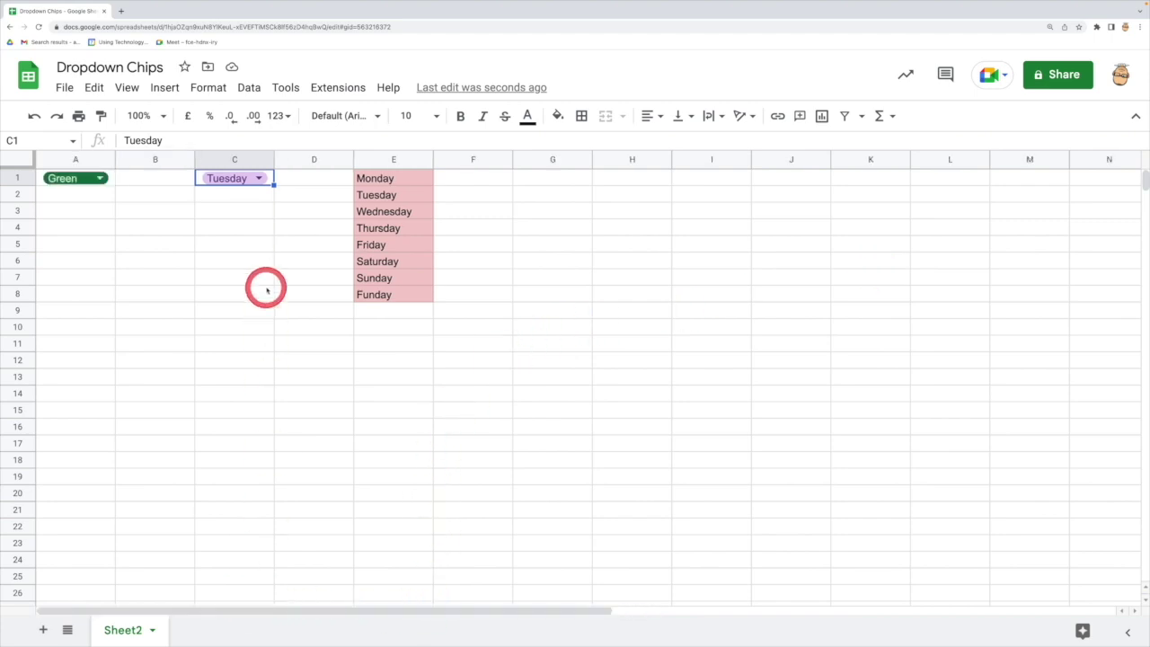